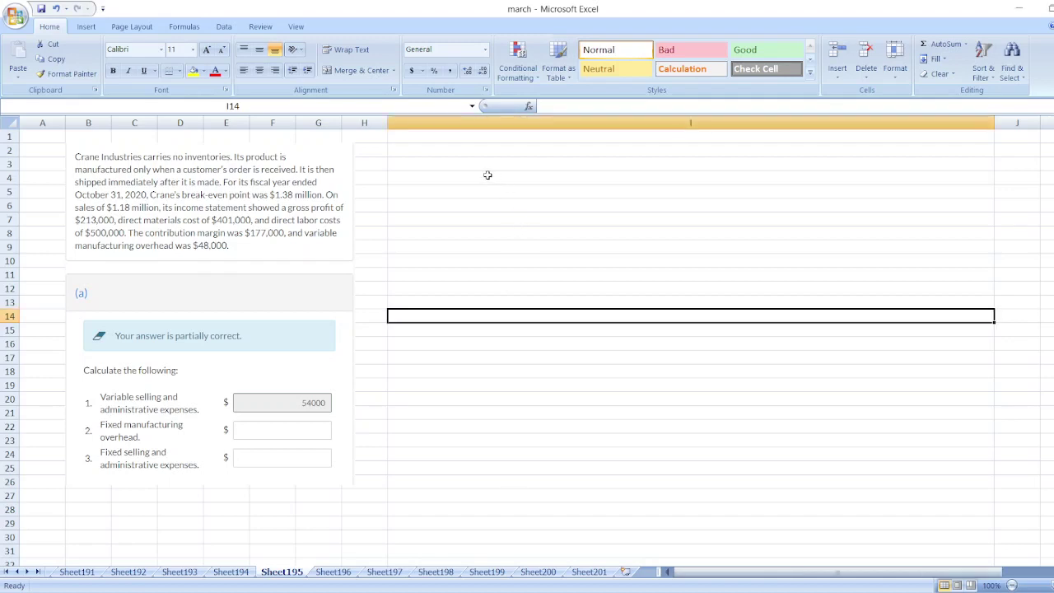
Step: Enter the heading '1) Variable Selling and Administrative Expenses:' in I2
{"action": "left_click", "coordinate": [465, 160]}
{"action": "key", "text": "Up"}
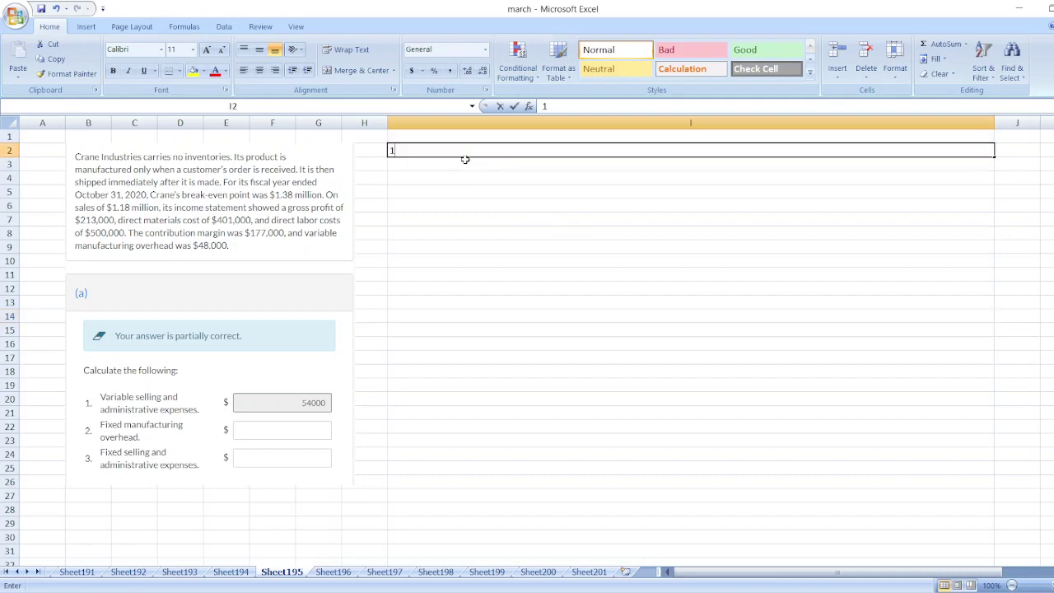
{"action": "type", "text": "1) Variab"}
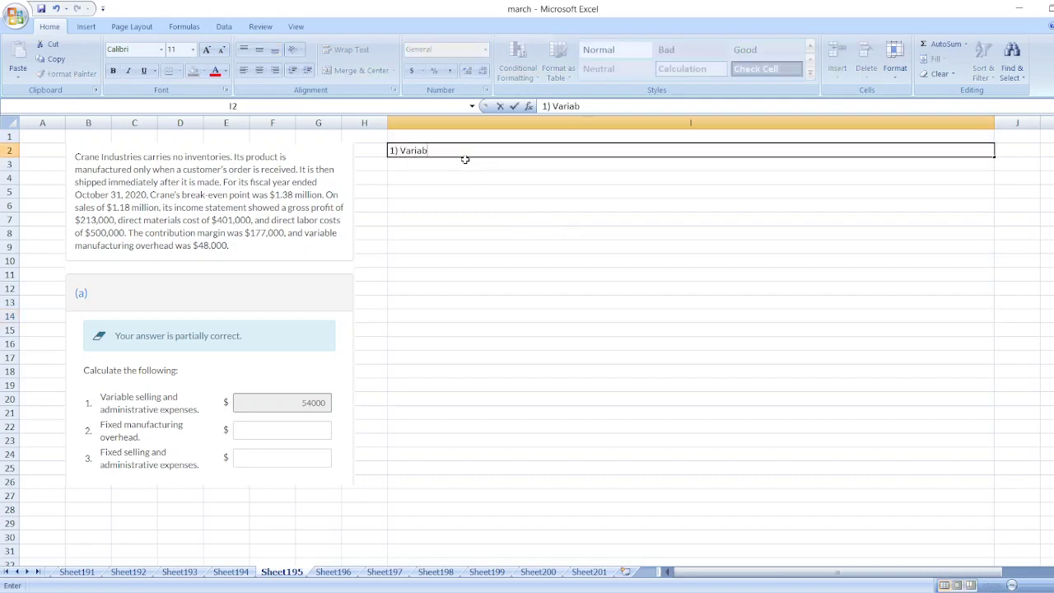
{"action": "type", "text": "le Selling and Administ"}
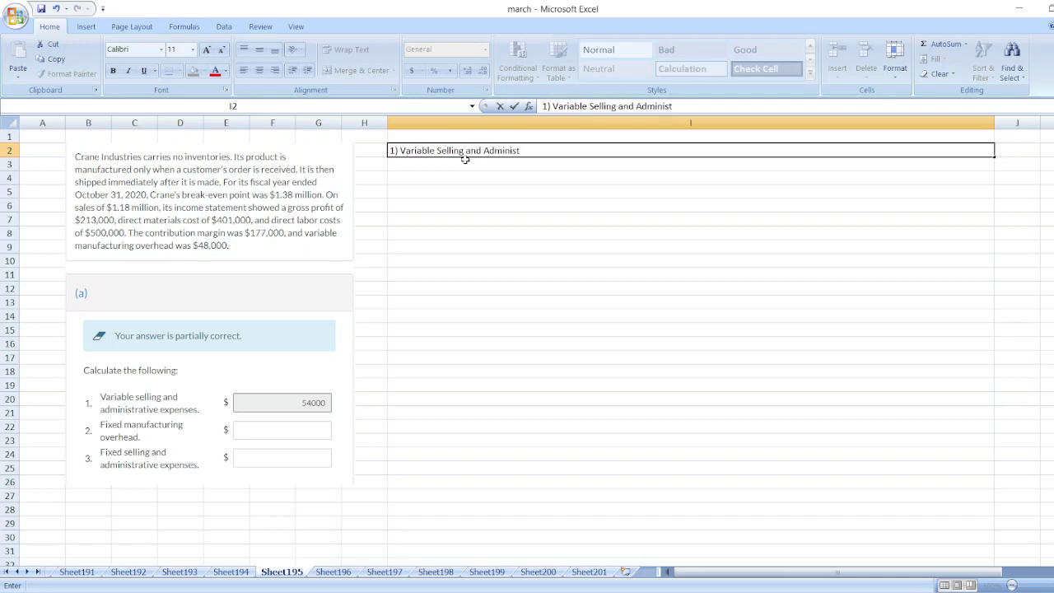
{"action": "type", "text": "rative Expenses:"}
{"action": "key", "text": "Return"}
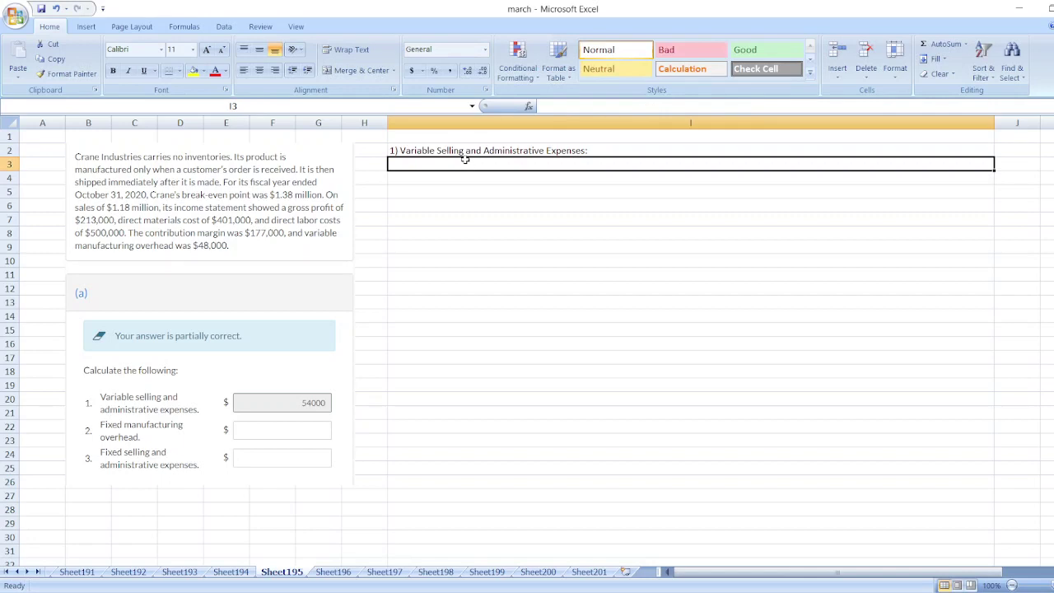
Step: Enter 'Total Variable Expenses = Sales - Contribution Margin' in I3
{"action": "type", "text": "Tot"}
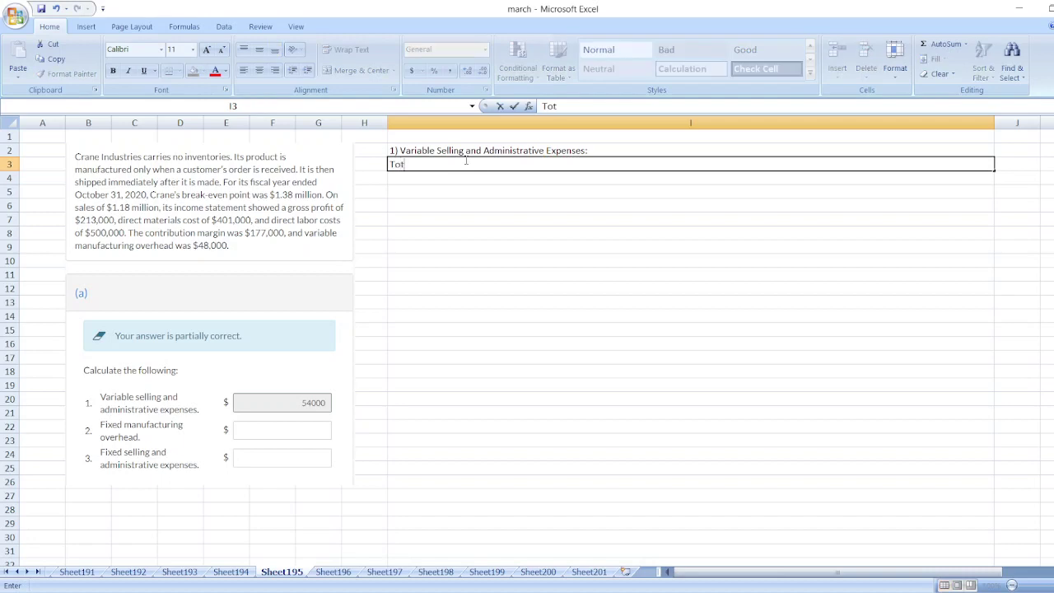
{"action": "type", "text": "al Variabke"}
{"action": "key", "text": "BackSpace"}
{"action": "key", "text": "BackSpace"}
{"action": "type", "text": "le Expenses"}
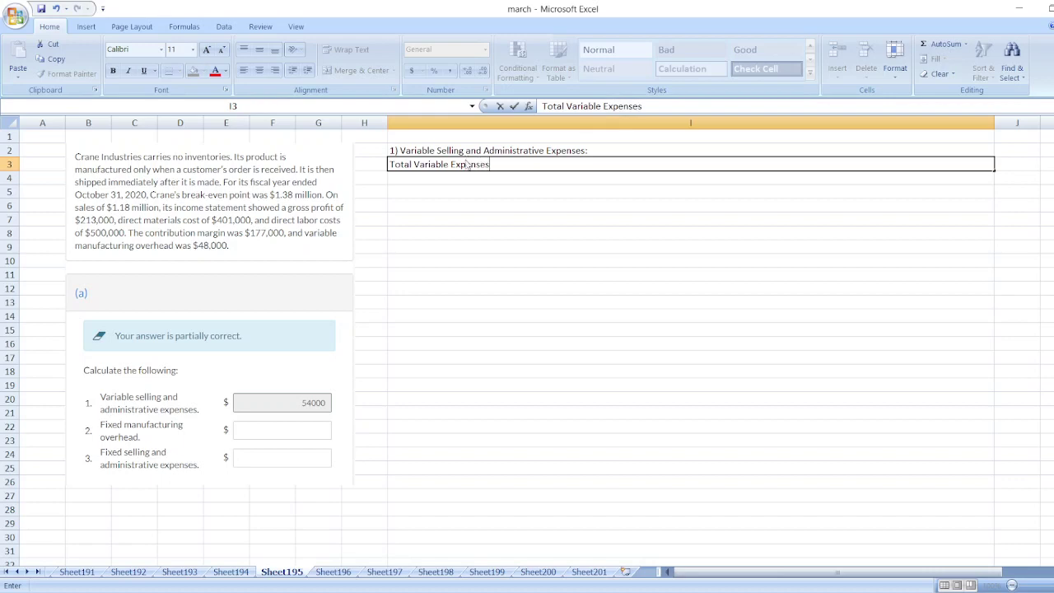
{"action": "type", "text": " = Sales - V"}
{"action": "key", "text": "BackSpace"}
{"action": "type", "text": "Contribution"}
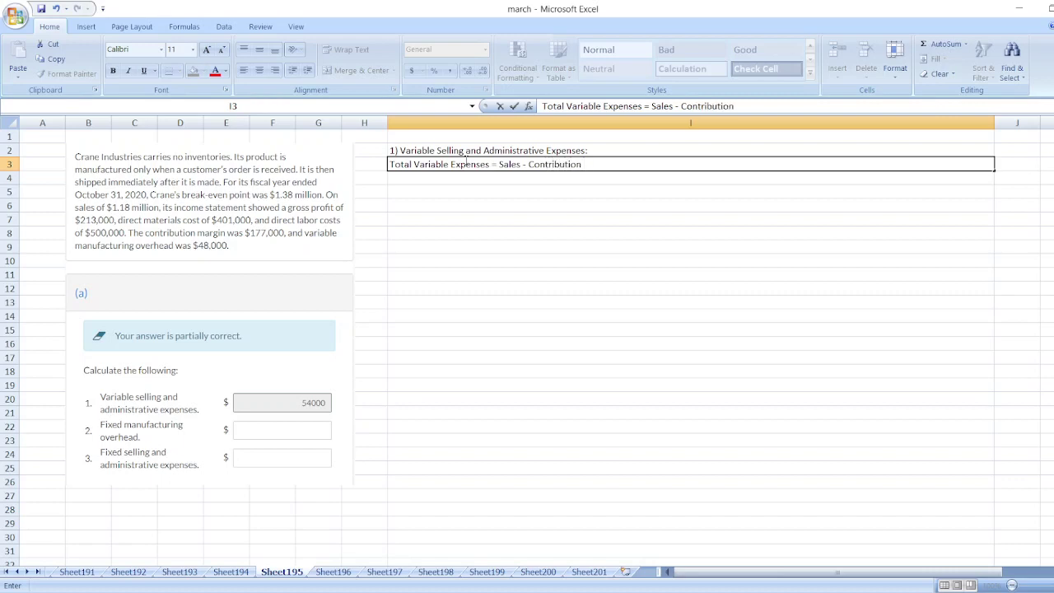
{"action": "type", "text": " Margin"}
{"action": "key", "text": "Return"}
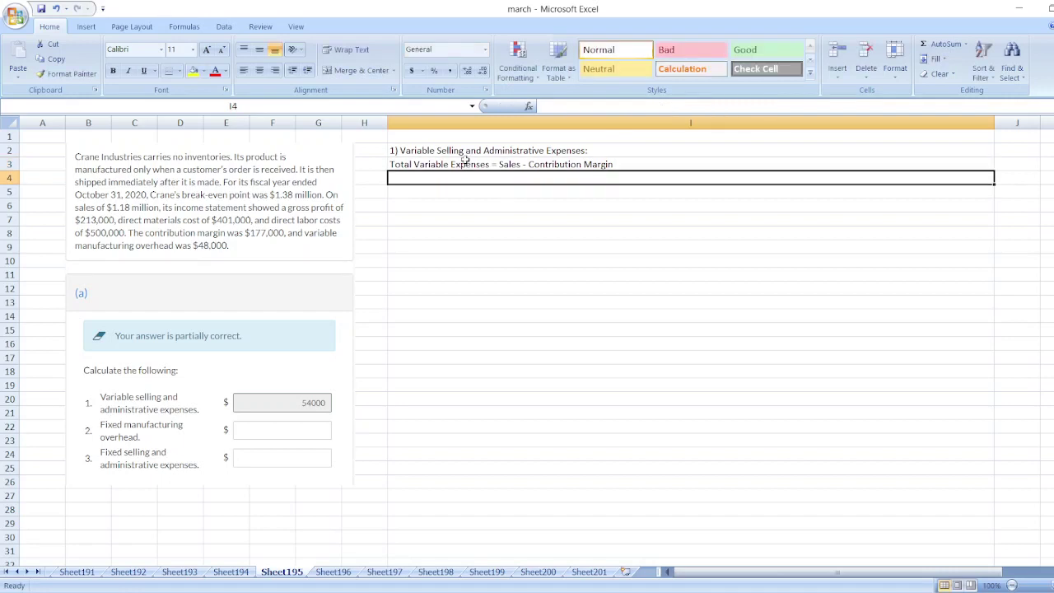
Step: Enter '= $1,180,000- $177,000' in I4 and calculate it as a formula in K16
{"action": "type", "text": "="}
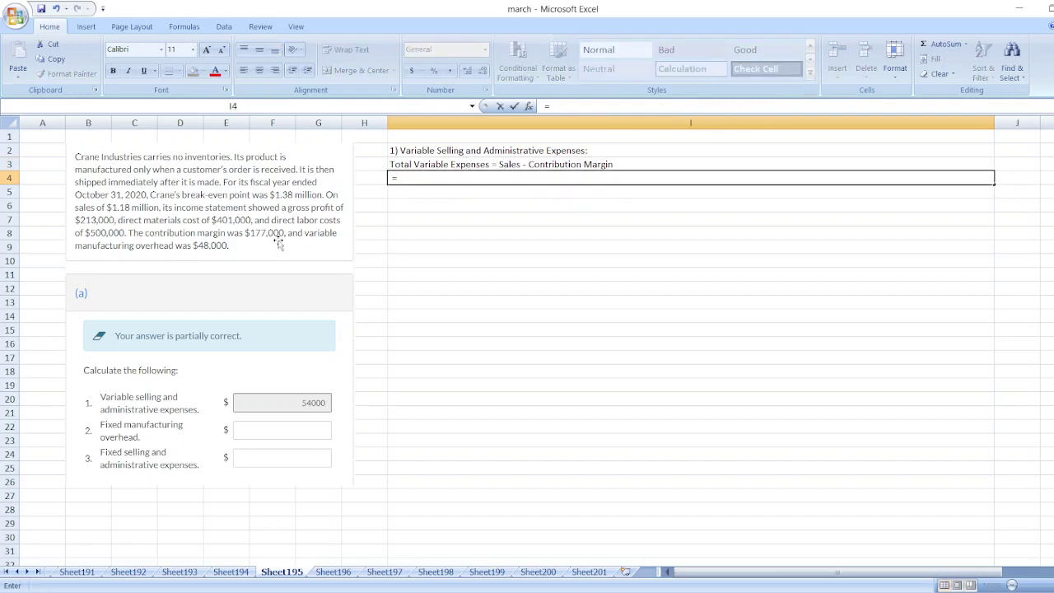
{"action": "type", "text": " $1,180,000"}
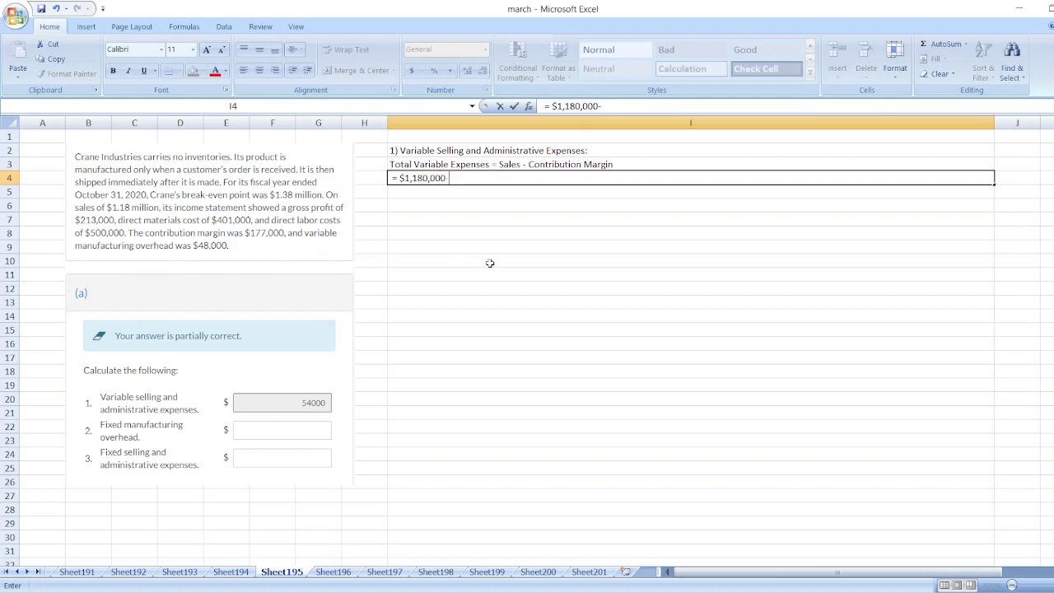
{"action": "type", "text": "- $177,000"}
{"action": "key", "text": "Return"}
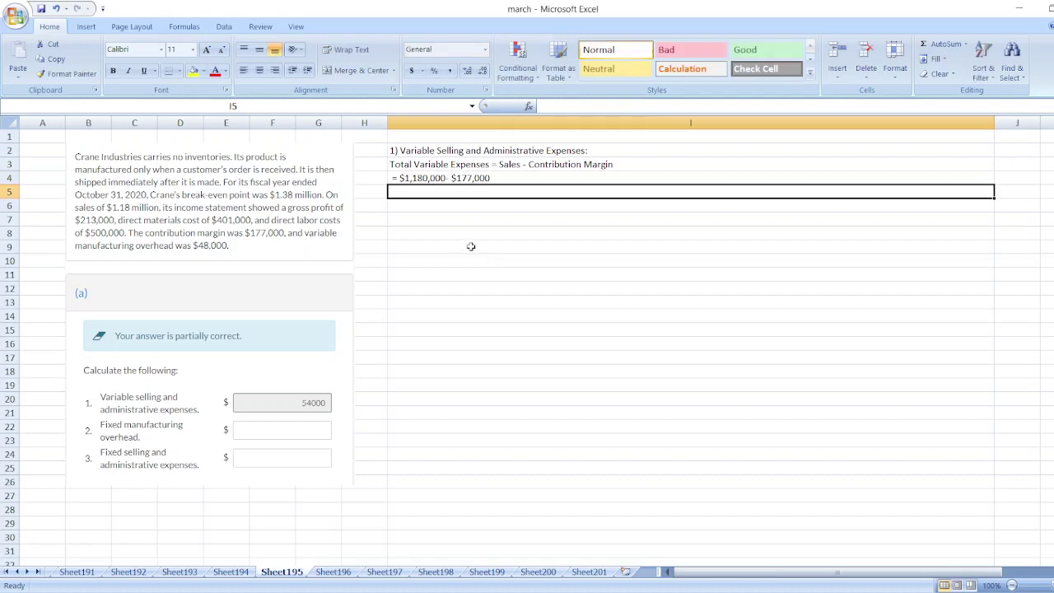
{"action": "left_click", "coordinate": [396, 178]}
{"action": "double_click", "coordinate": [396, 178]}
{"action": "key", "text": "shift+End"}
{"action": "key", "text": "ctrl+c"}
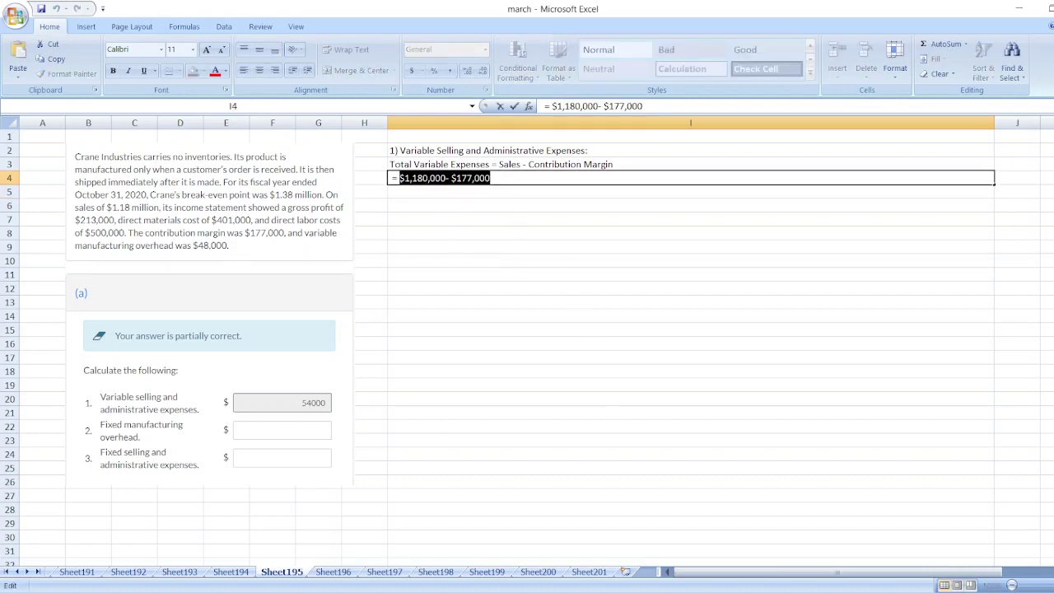
{"action": "left_click", "coordinate": [1045, 343]}
{"action": "key", "text": "ctrl+v"}
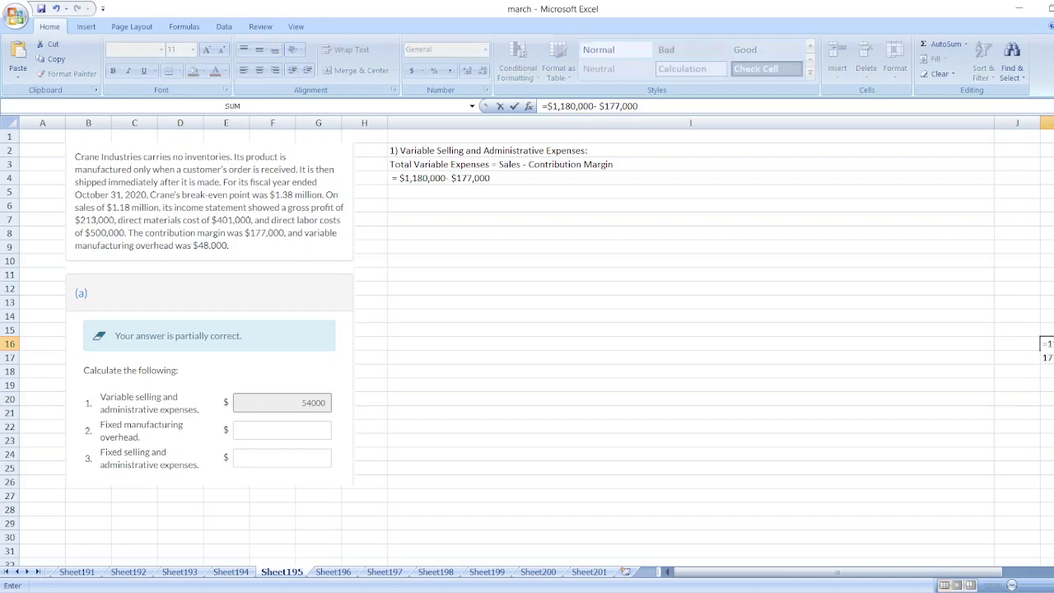
{"action": "key", "text": "Return"}
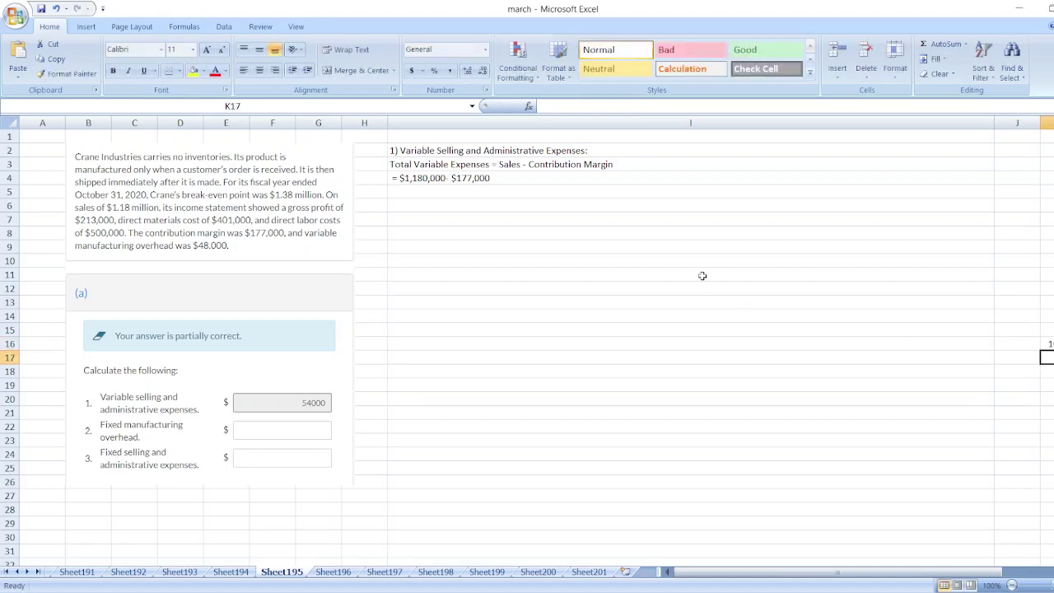
Step: Record the result '= $1,003,000' in I5
{"action": "left_click", "coordinate": [498, 189]}
{"action": "type", "text": "="}
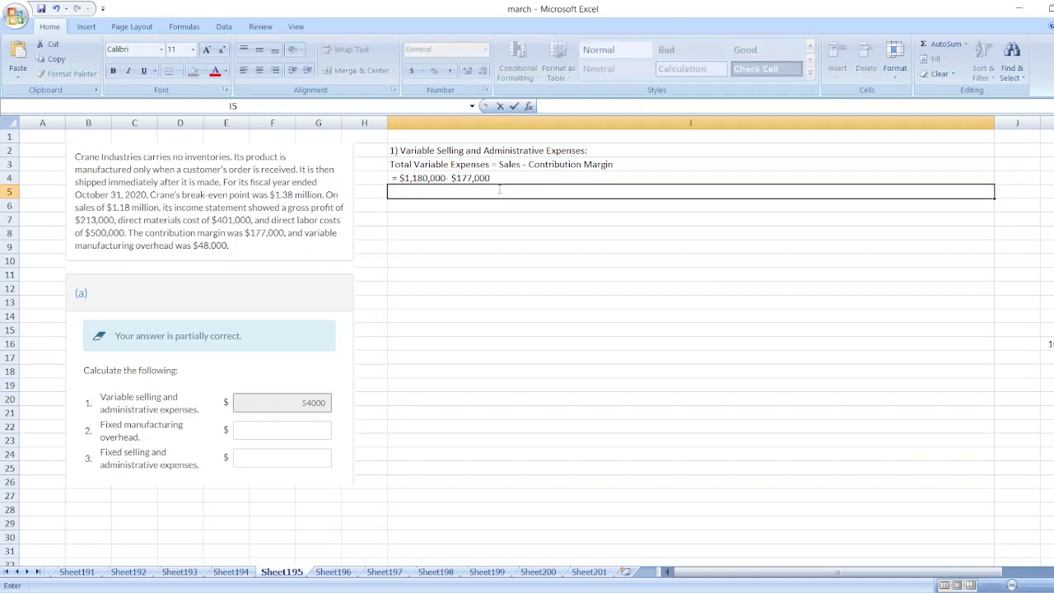
{"action": "type", "text": " $1,003,000"}
{"action": "key", "text": "Return"}
{"action": "key", "text": "Return"}
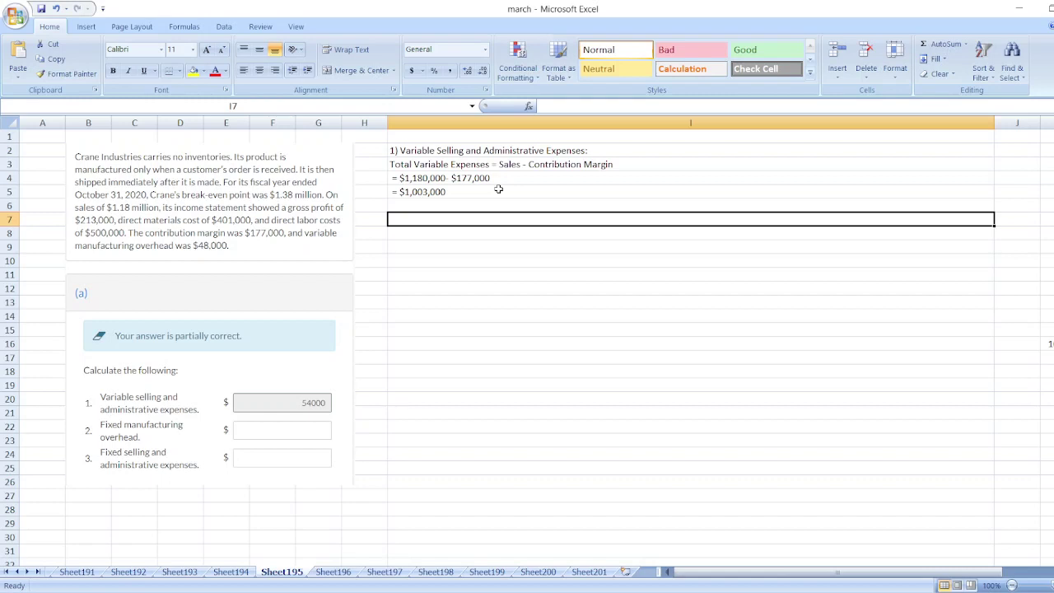
Step: Enter the formula in I7 and type the figures '= $1,003,000 - $401,000 - $500,000 - $48,000' below
{"action": "type", "text": "Va"}
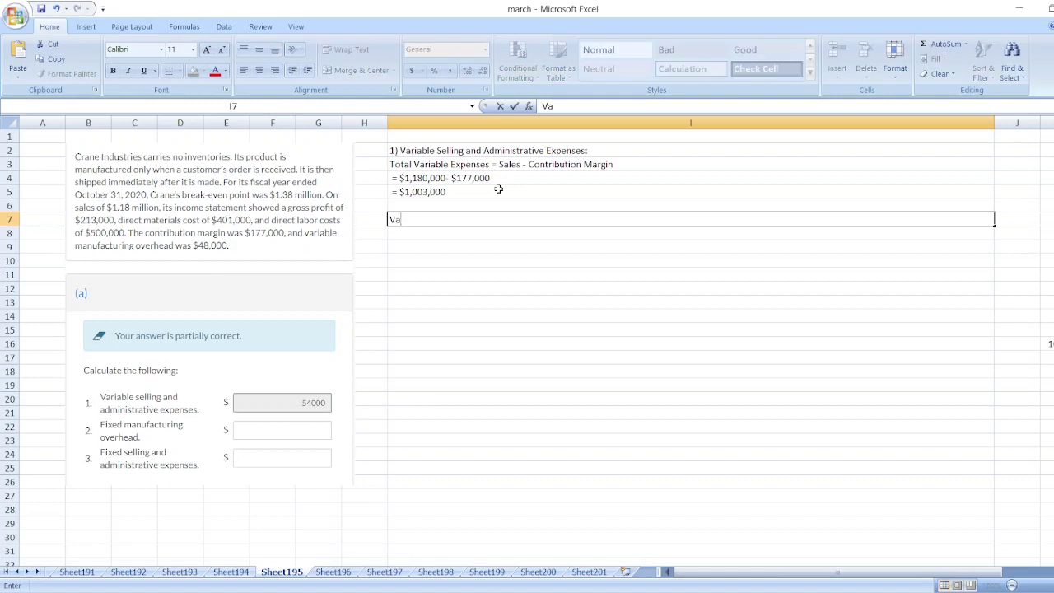
{"action": "type", "text": "riable Selling and A"}
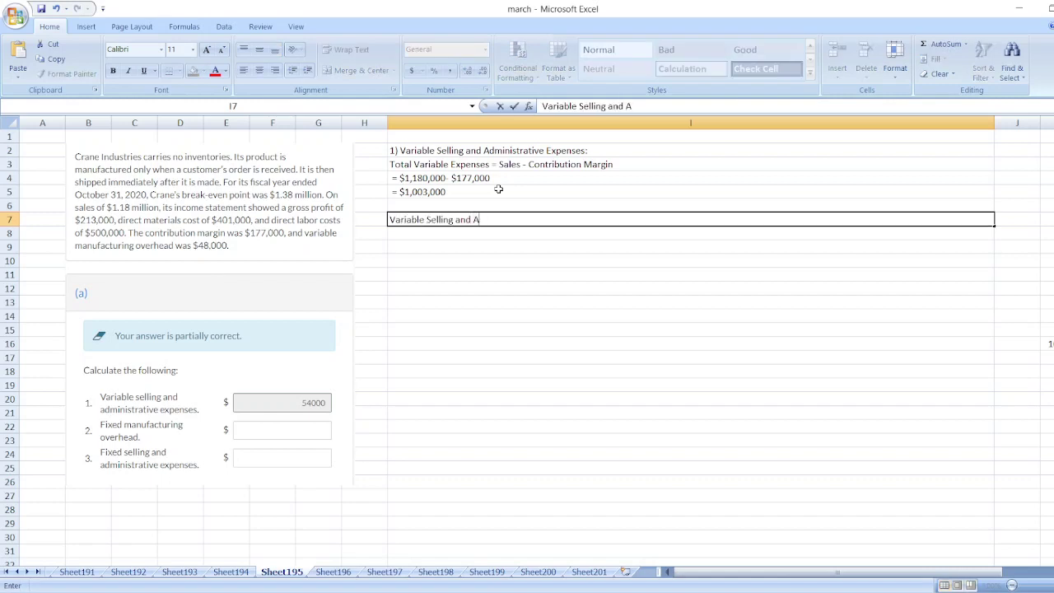
{"action": "type", "text": "dministrat"}
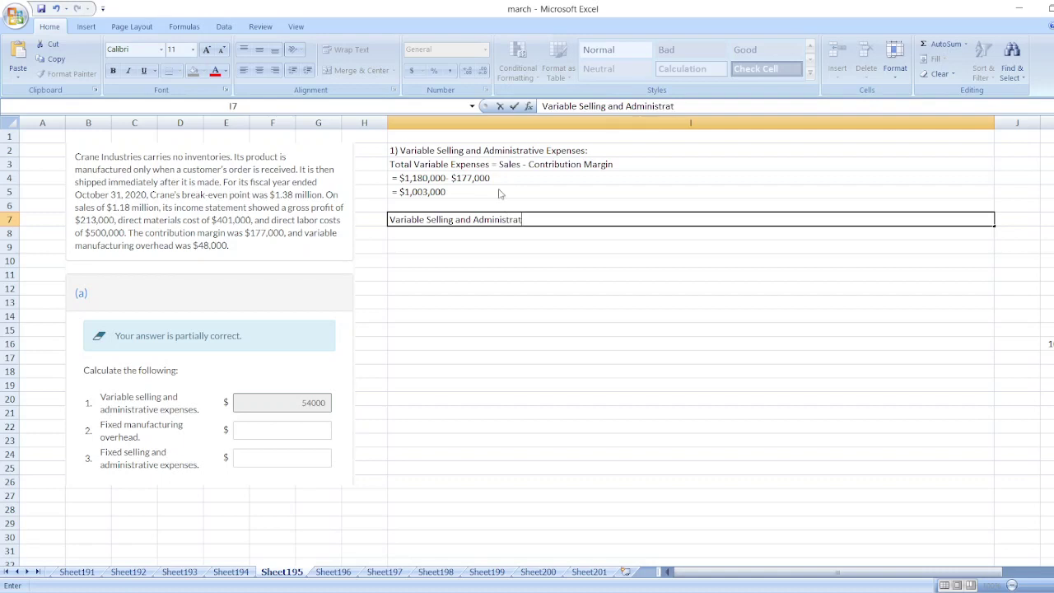
{"action": "type", "text": "ive Expenses ="}
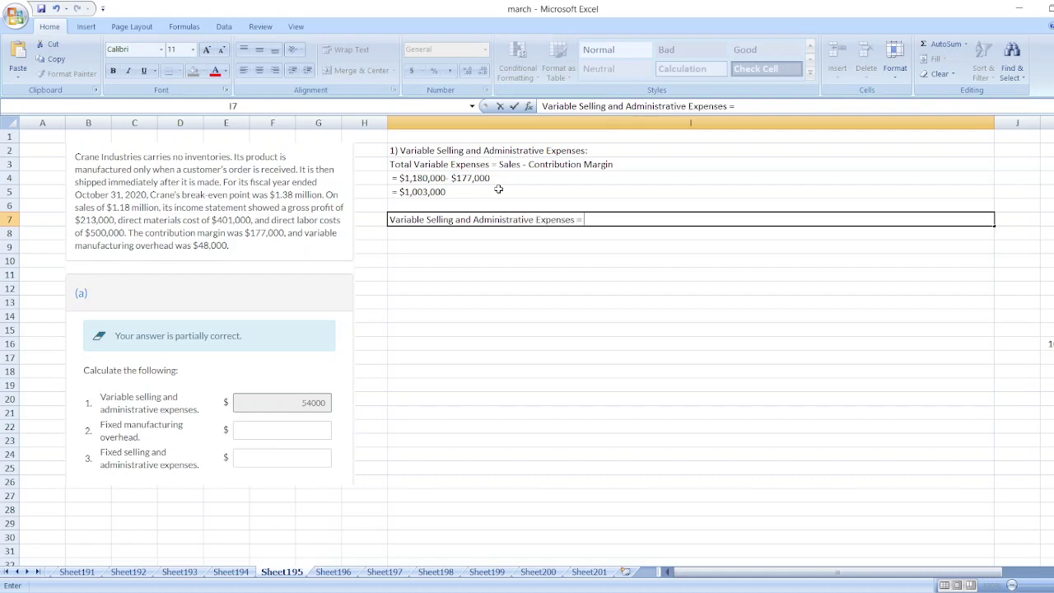
{"action": "type", "text": " Total Variabl"}
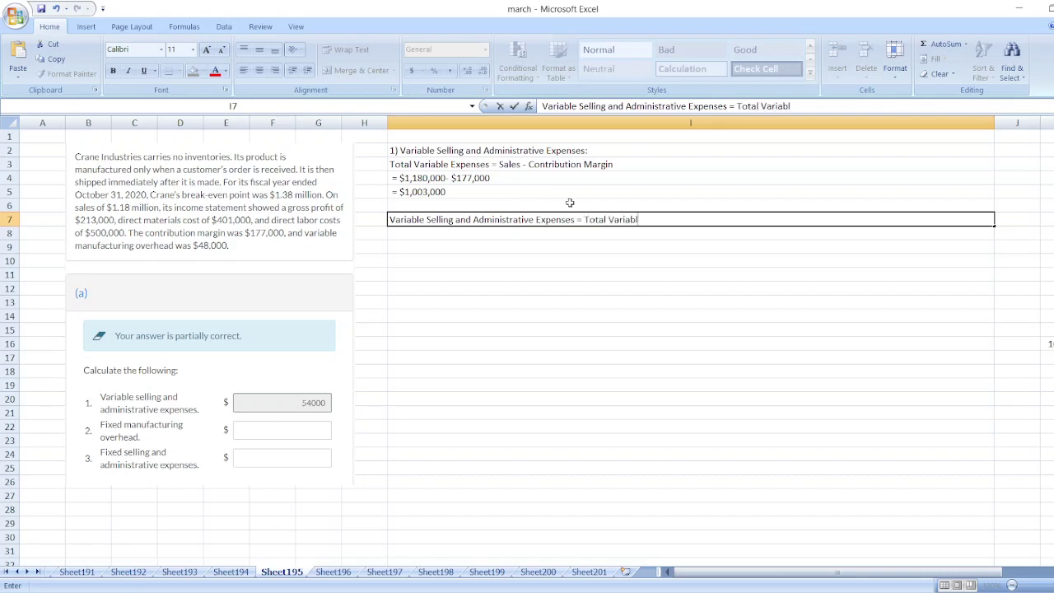
{"action": "type", "text": "e Expenses - D"}
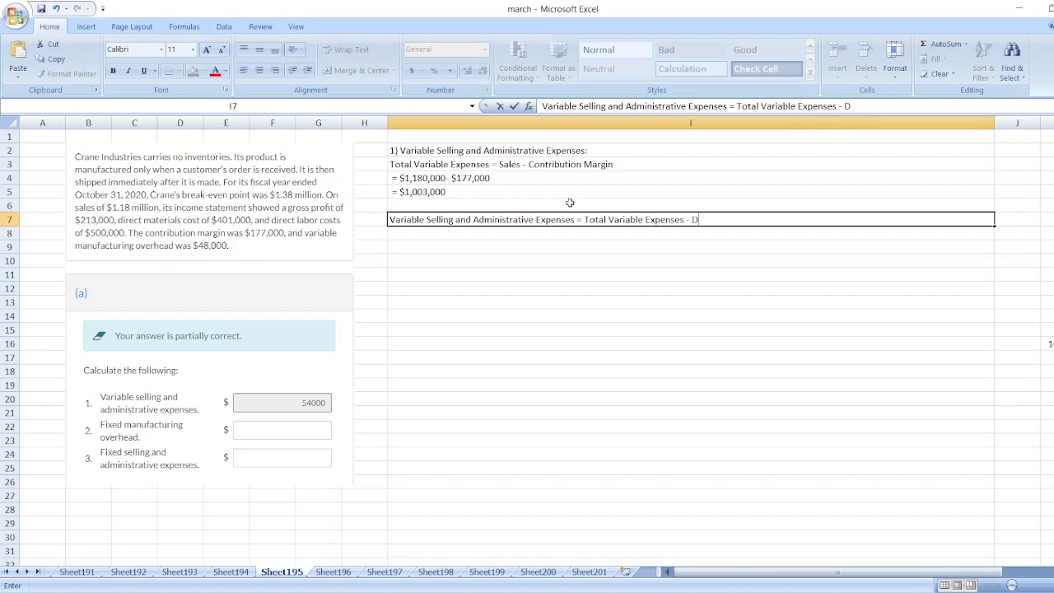
{"action": "type", "text": "irect Materials"}
{"action": "type", "text": " Coss"}
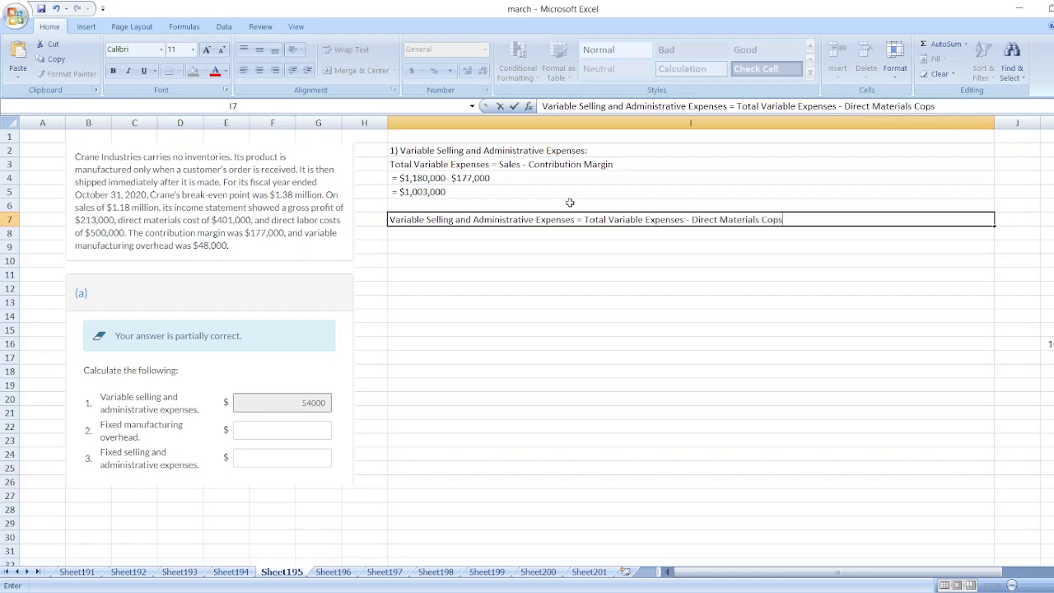
{"action": "key", "text": "BackSpace"}
{"action": "key", "text": "BackSpace"}
{"action": "type", "text": "sts - Direct Labor C ost"}
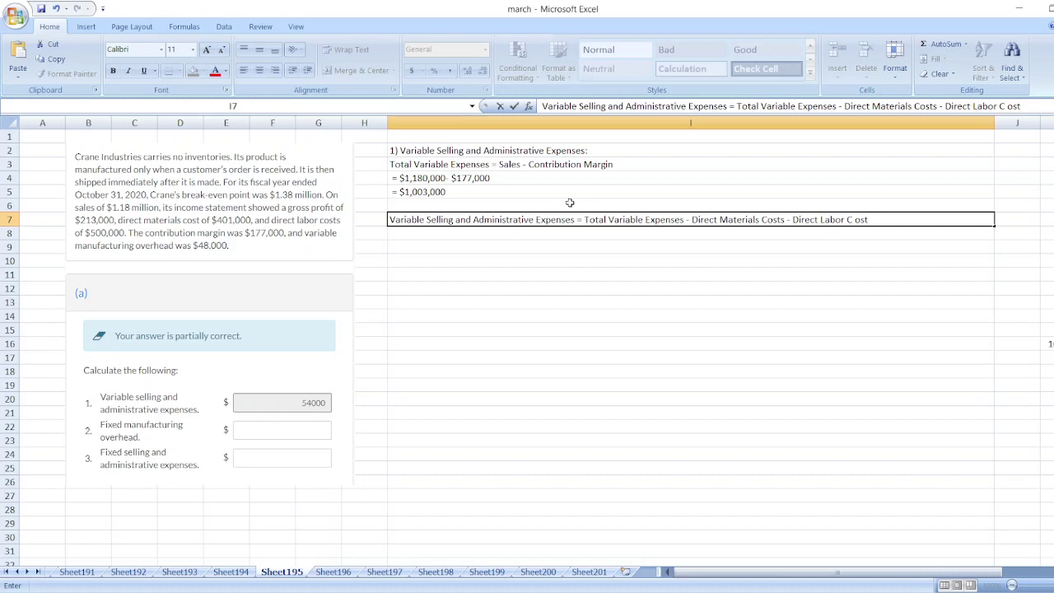
{"action": "type", "text": " - Variable Manu"}
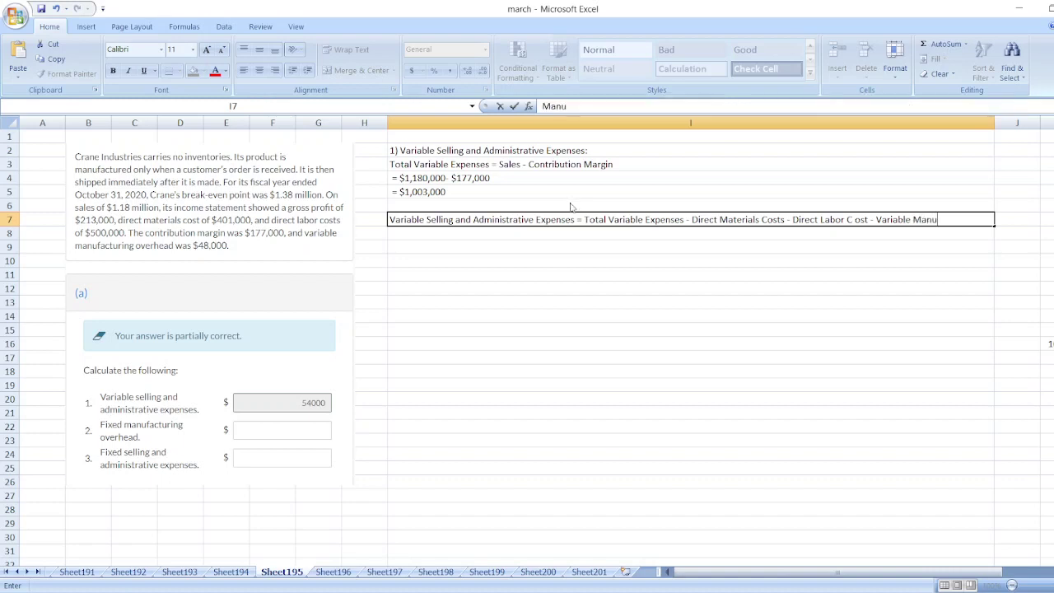
{"action": "type", "text": "facturing Overheads"}
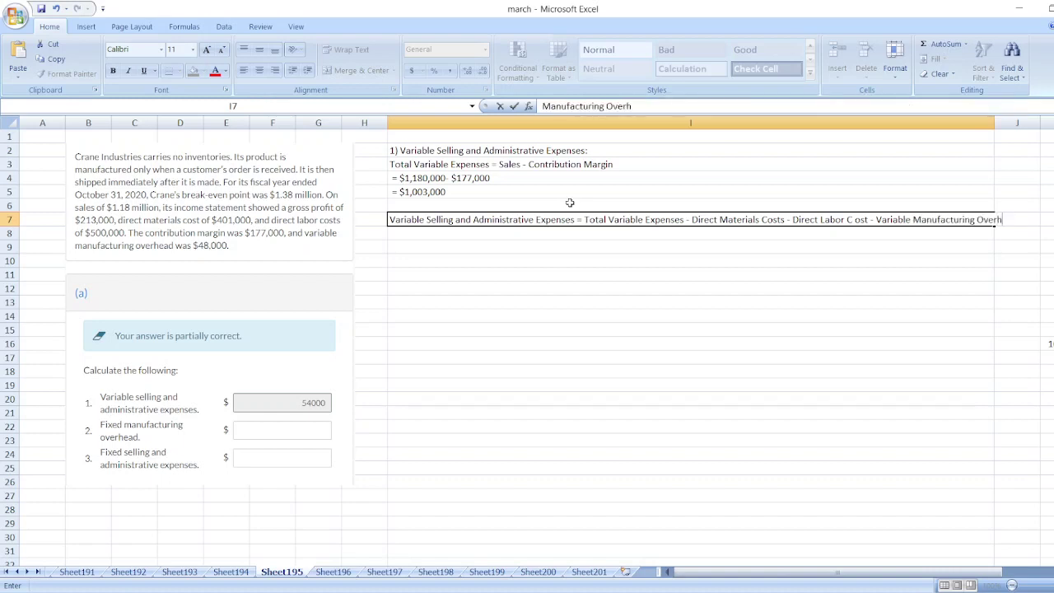
{"action": "key", "text": "Return"}
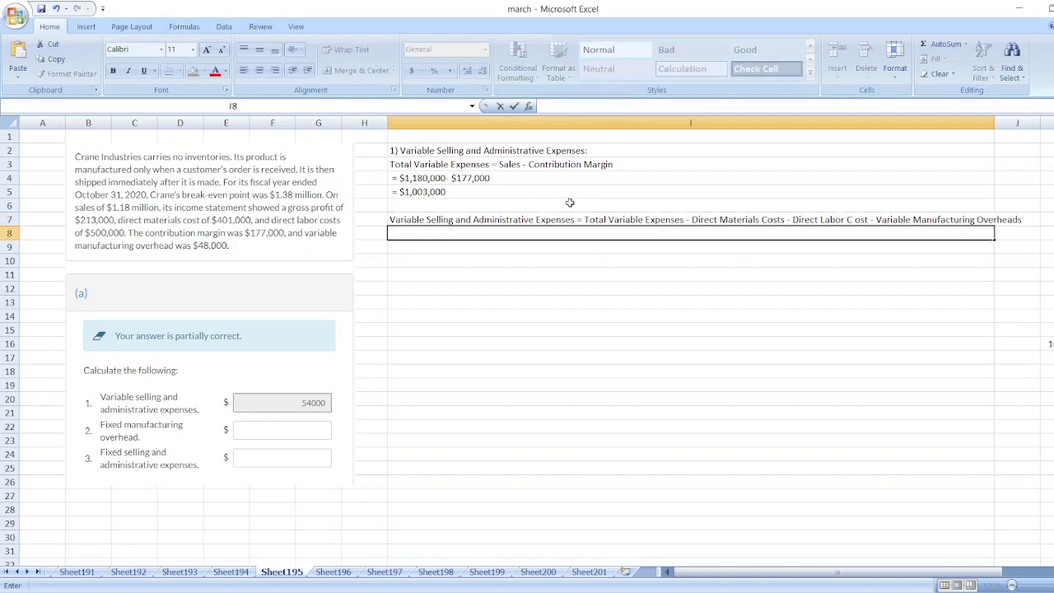
{"action": "type", "text": "= $1,003,000 -"}
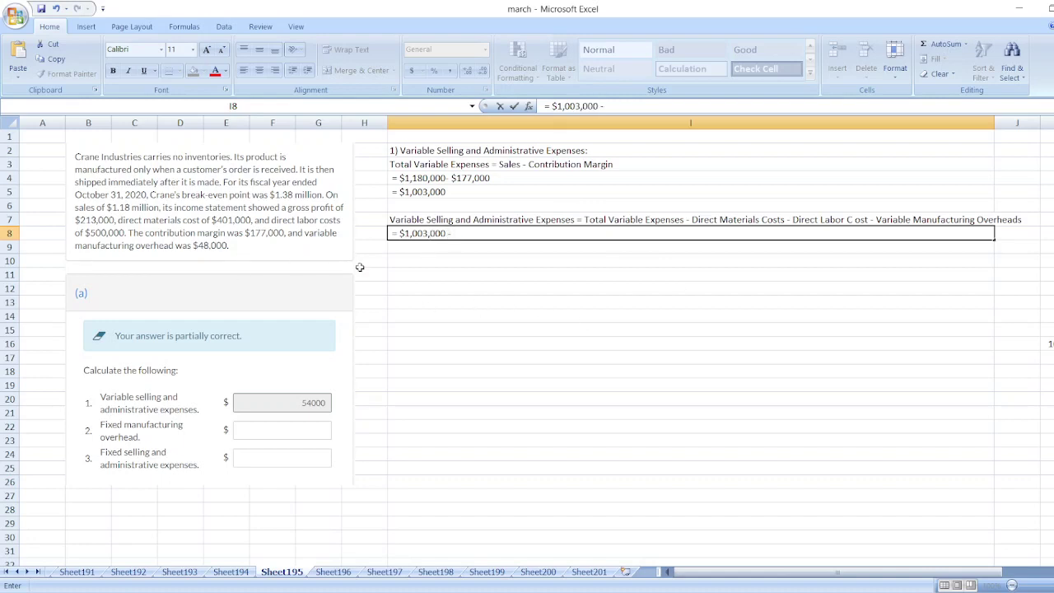
{"action": "type", "text": " $401,000 - "}
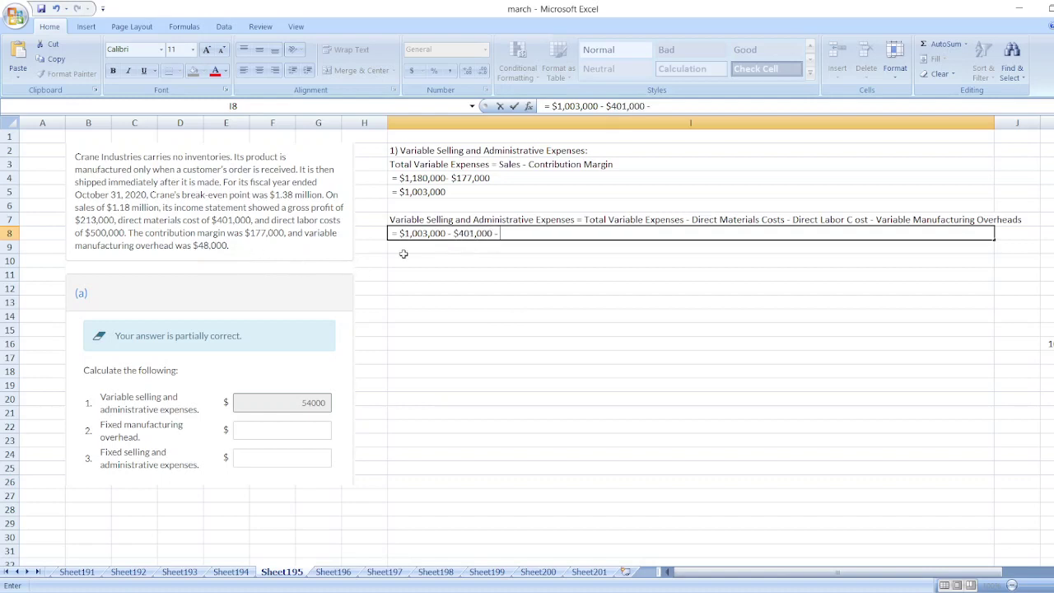
{"action": "type", "text": "$500,000 - $48,000"}
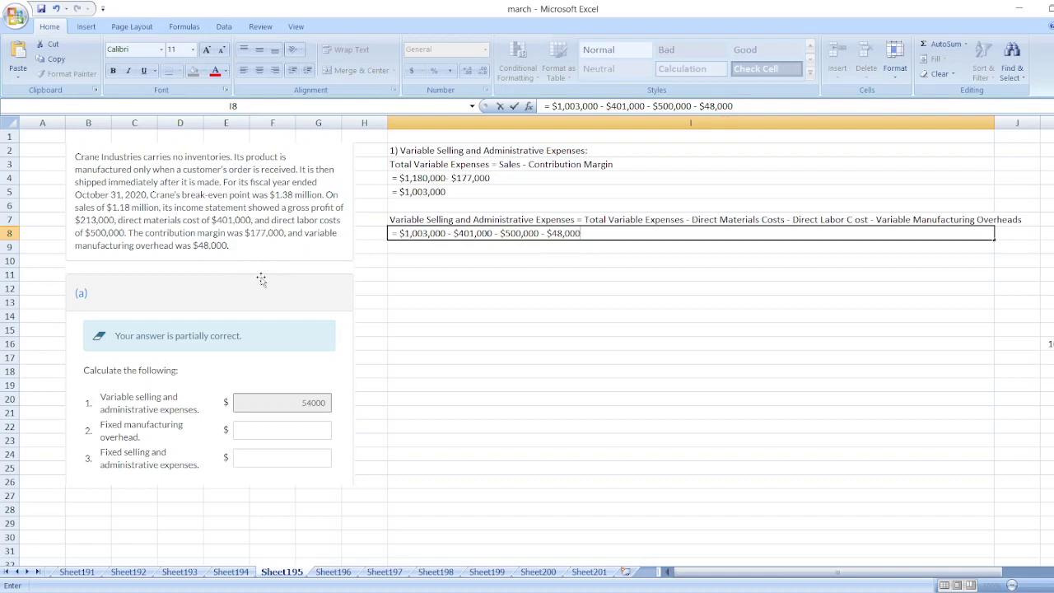
Step: Commit the figures line '= $1,003,000 - $401,000 - $500,000 - $48,000' in I8
{"action": "key", "text": "Return"}
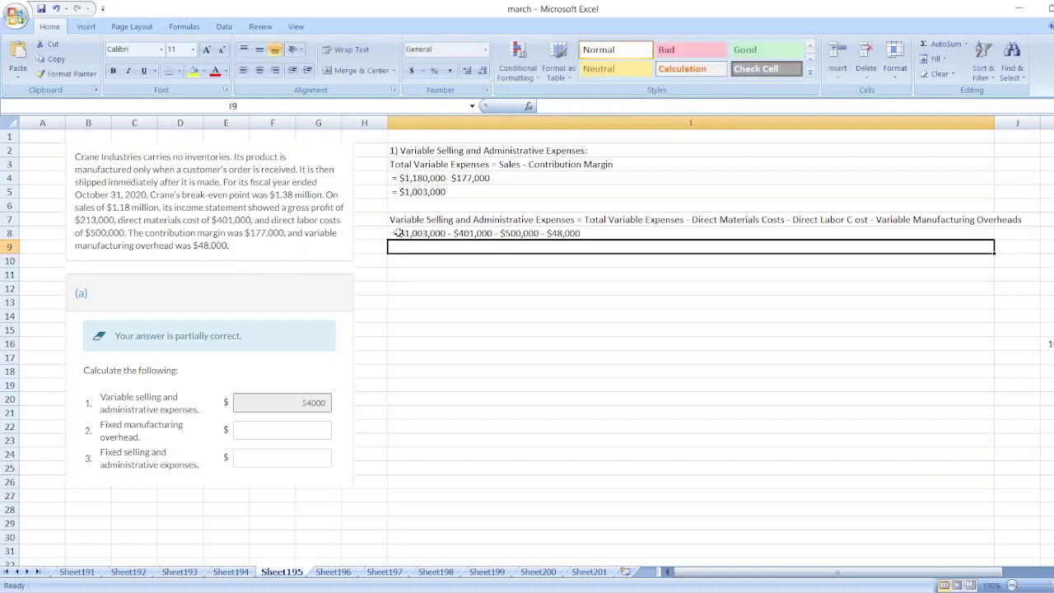
{"action": "left_click", "coordinate": [397, 233]}
{"action": "double_click", "coordinate": [397, 233]}
{"action": "key", "text": "shift+End"}
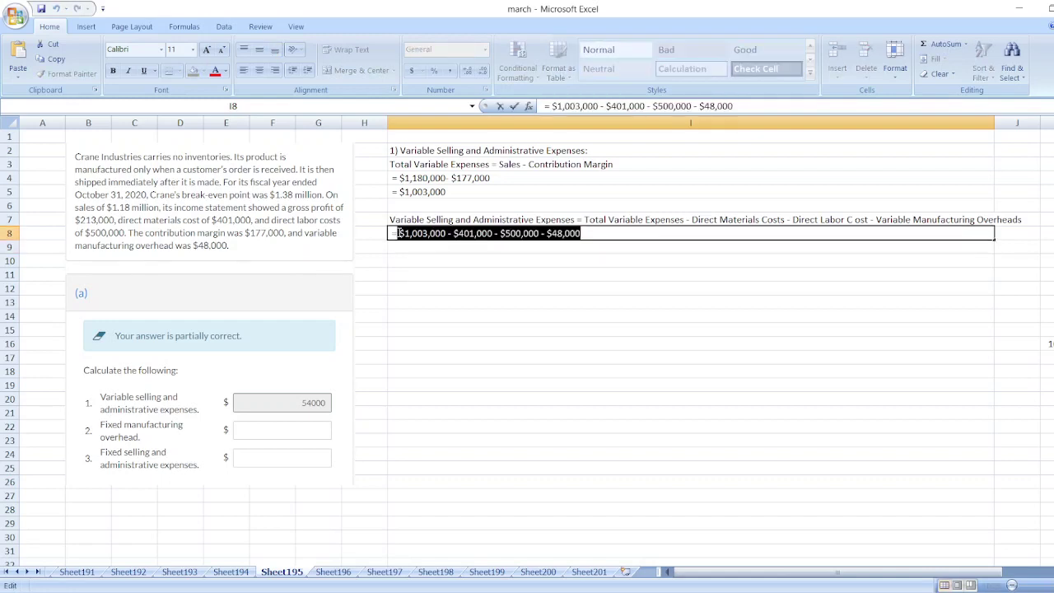
{"action": "left_click", "coordinate": [1042, 354]}
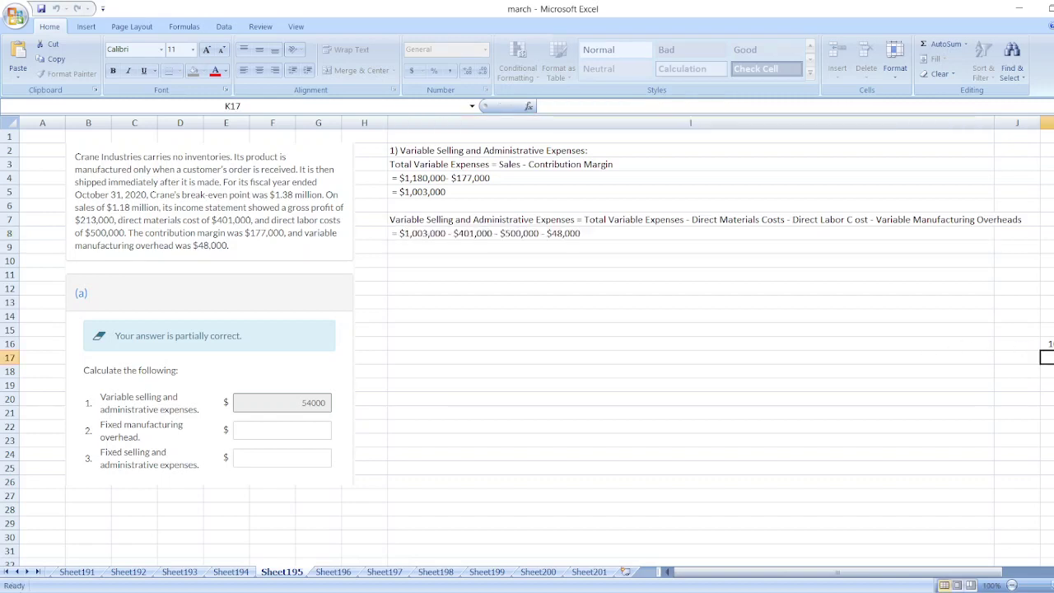
{"action": "type", "text": "="}
{"action": "key", "text": "Return"}
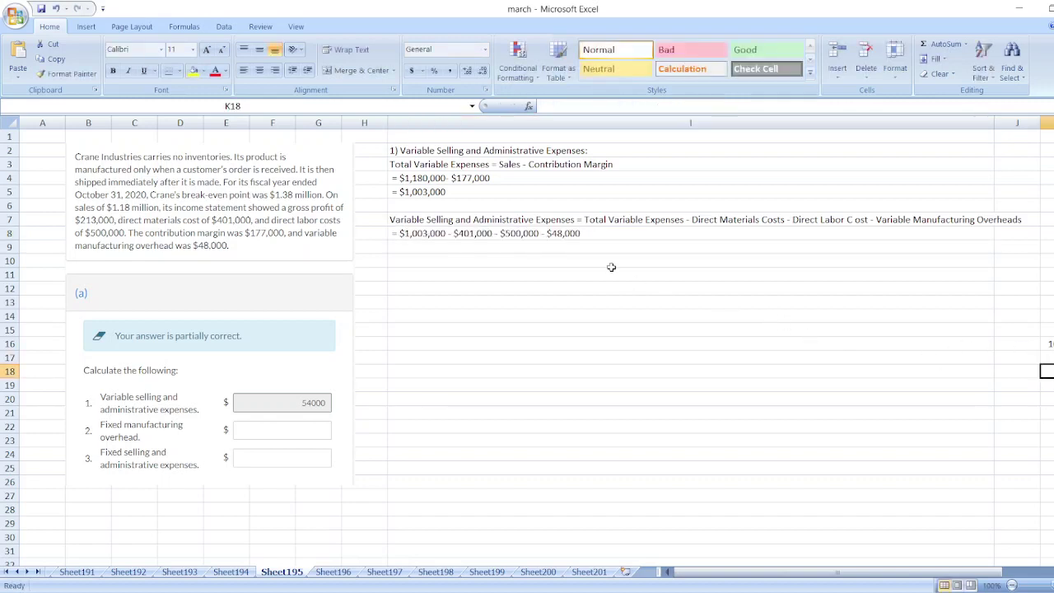
Step: Enter the result line in I9 with '54,0000' after the equals sign
{"action": "left_click", "coordinate": [530, 251]}
{"action": "type", "text": "V"}
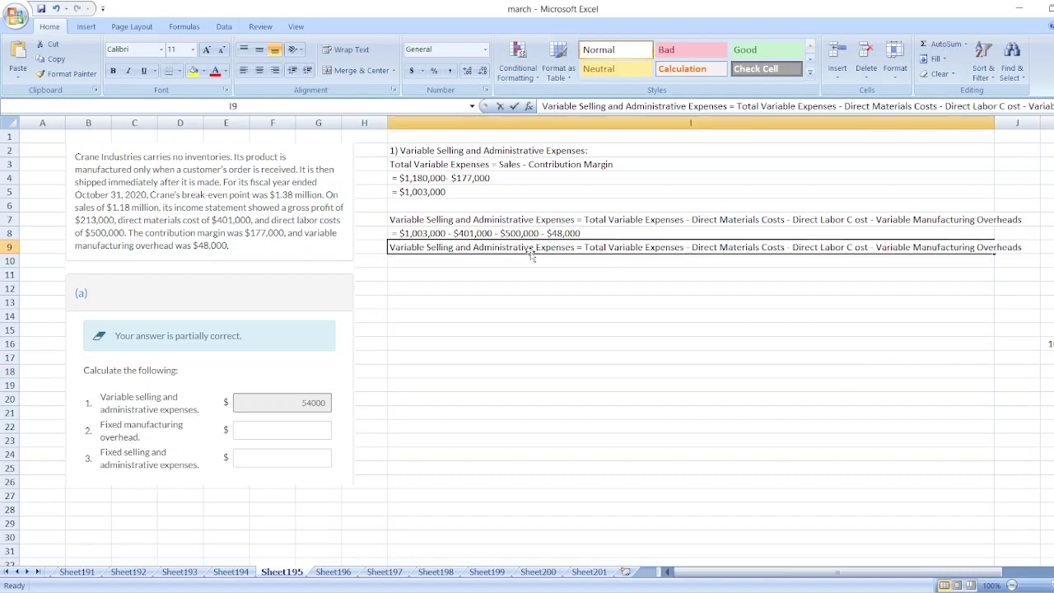
{"action": "left_click", "coordinate": [562, 247]}
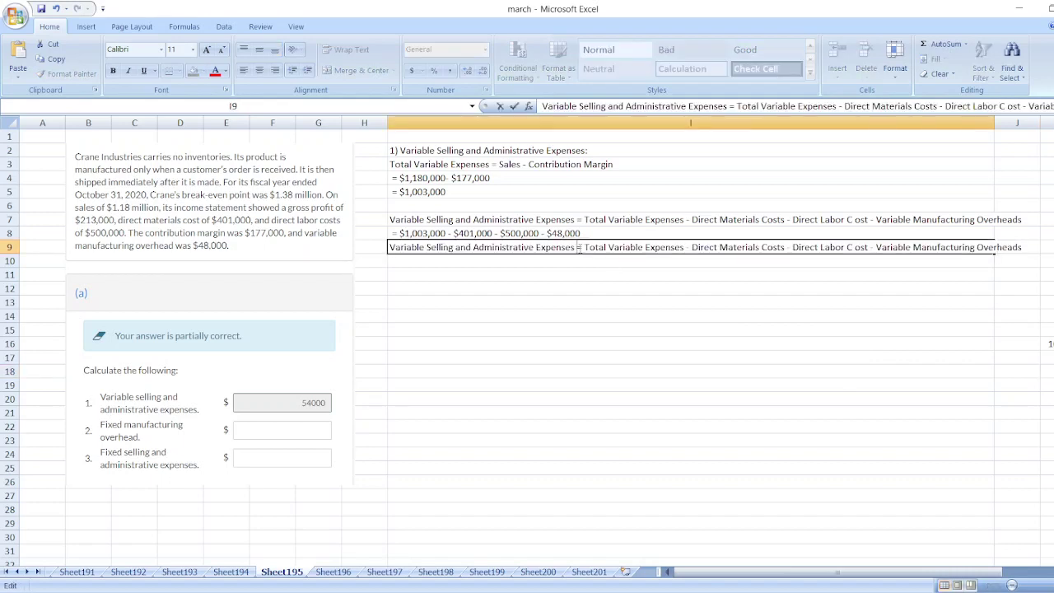
{"action": "left_click", "coordinate": [579, 247]}
{"action": "key", "text": "shift+End"}
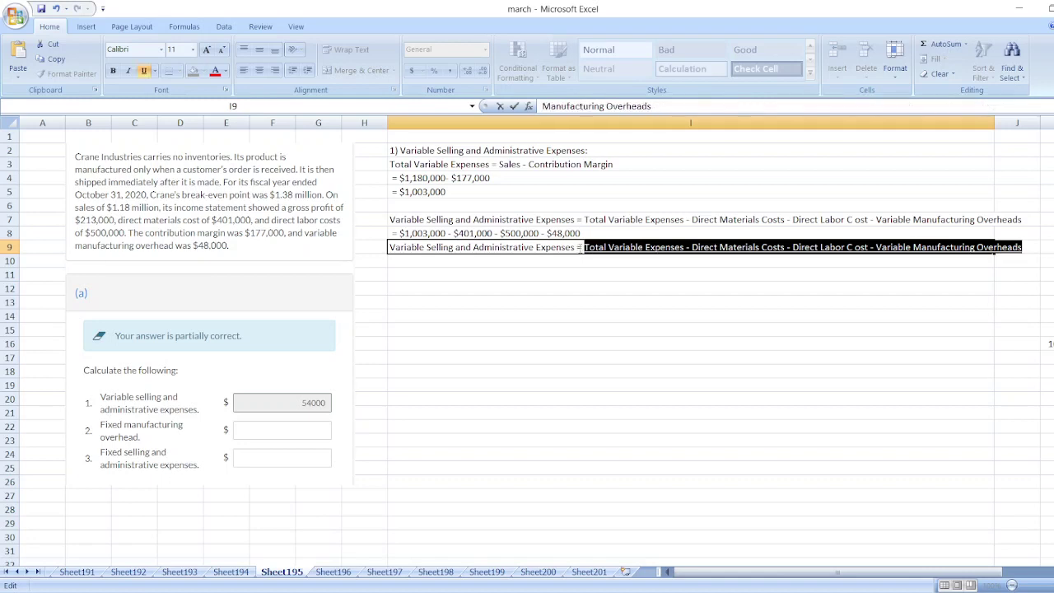
{"action": "type", "text": "54,0000"}
{"action": "key", "text": "Return"}
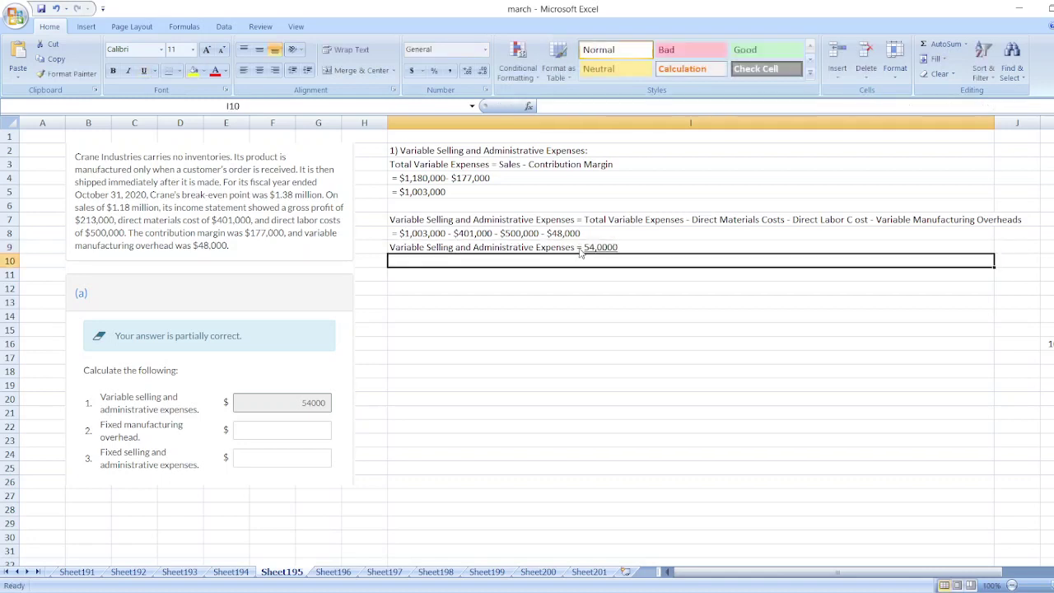
Step: Bold the 54,0000 result line and the part 1 heading
{"action": "left_click", "coordinate": [579, 247]}
{"action": "key", "text": "ctrl+b"}
{"action": "key", "text": "Return"}
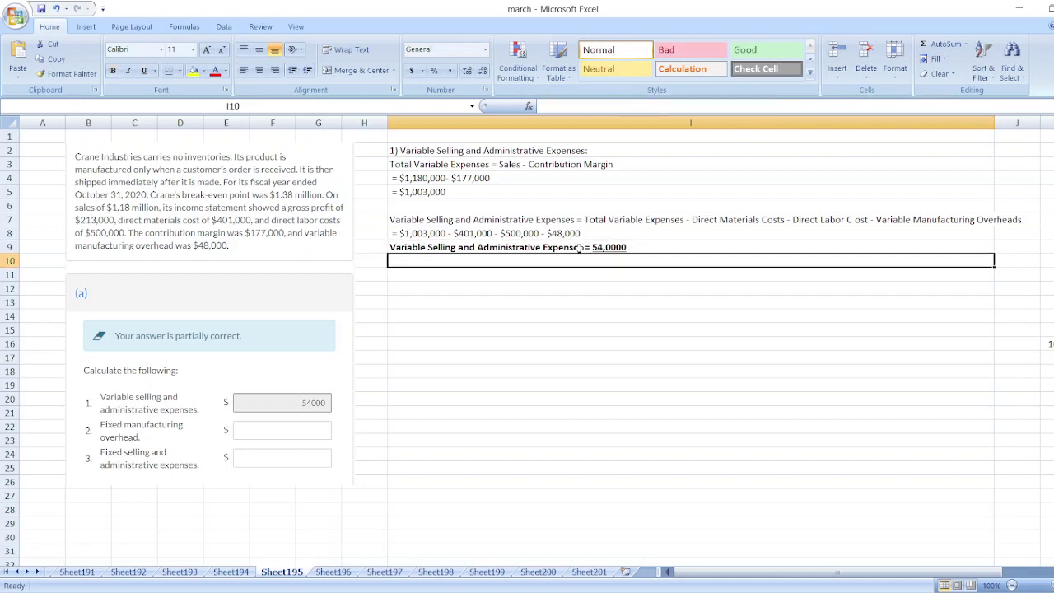
{"action": "key", "text": "ctrl+b"}
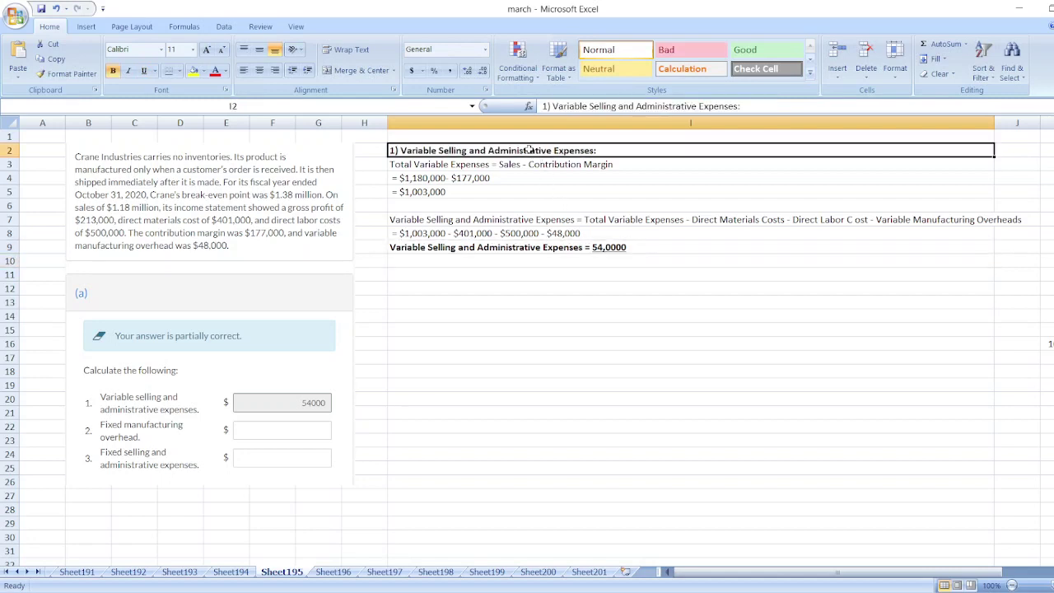
Step: Enter the heading '2) Fixed Manufacturing Overhead:' in I12
{"action": "left_click", "coordinate": [465, 289]}
{"action": "type", "text": "2"}
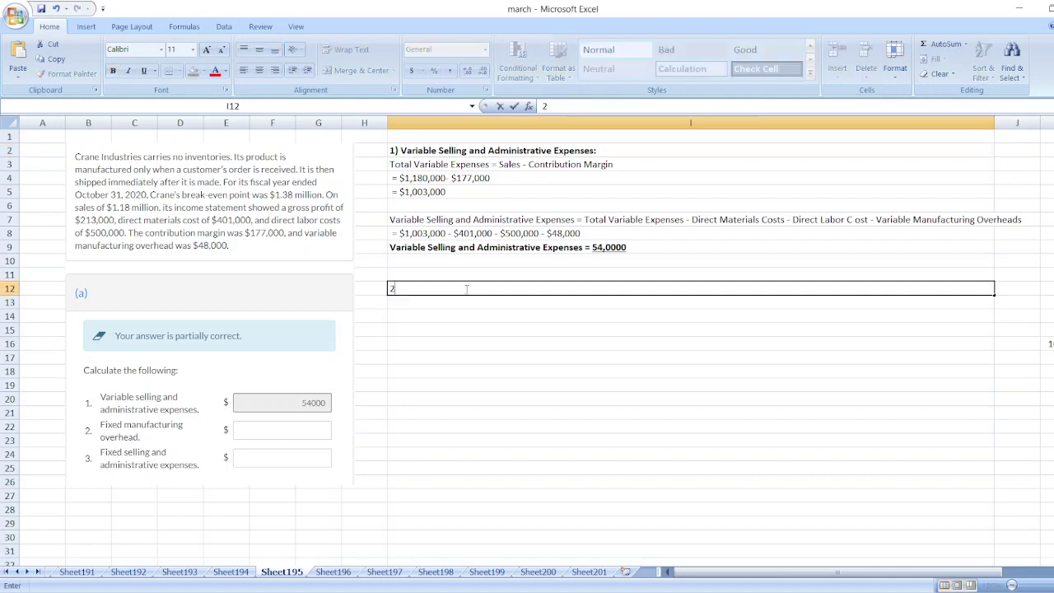
{"action": "type", "text": ") Fixed Manufacturin"}
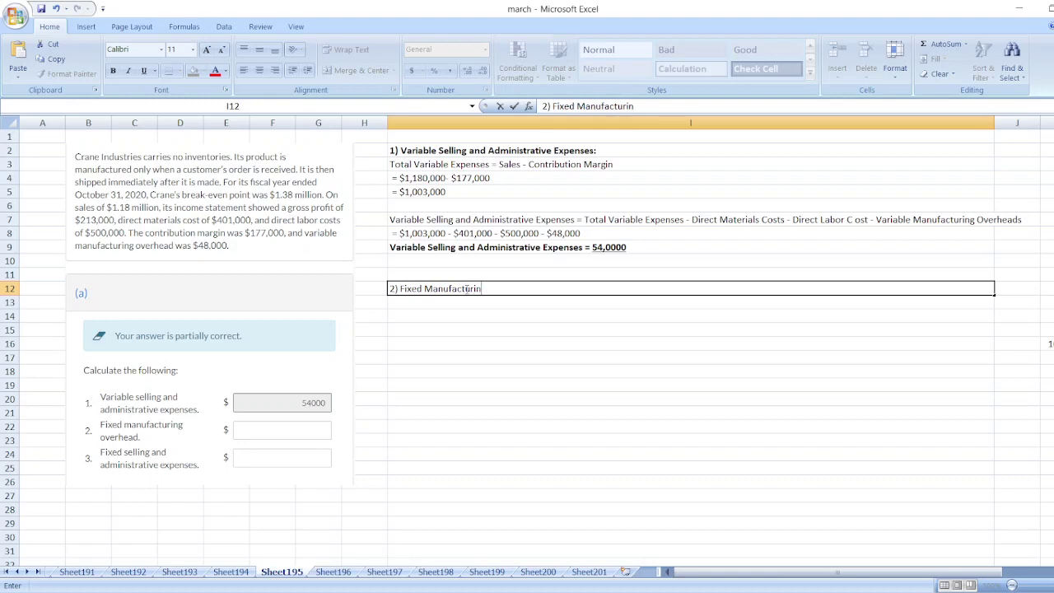
{"action": "type", "text": "g Overhead:"}
{"action": "key", "text": "Return"}
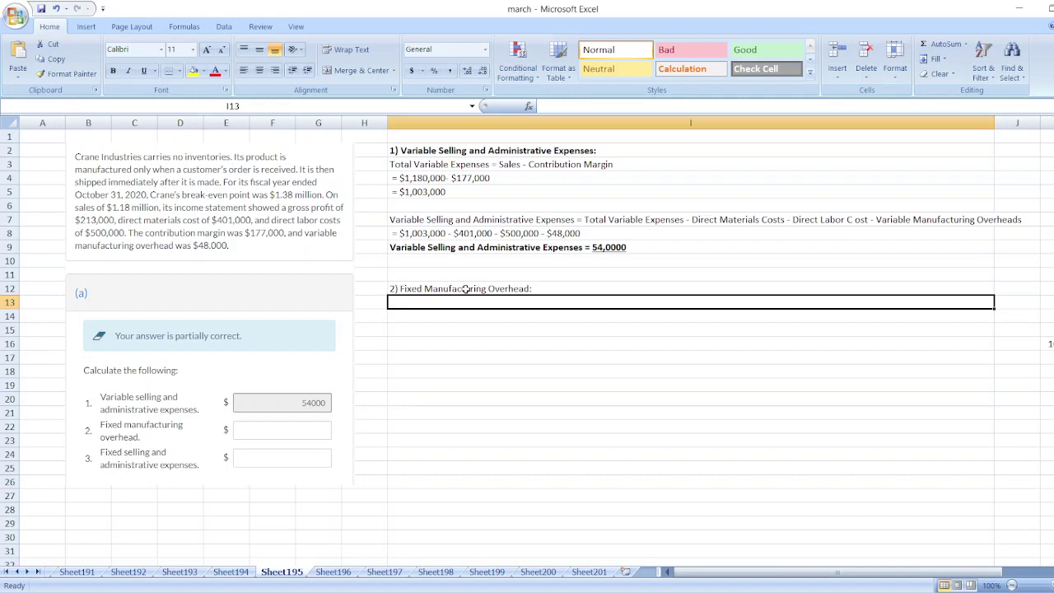
Step: Add 'Cost of Goods Sold = Sales - Gross Profit' and '$1,180,000 - $213,000' below it
{"action": "type", "text": "Cost of"}
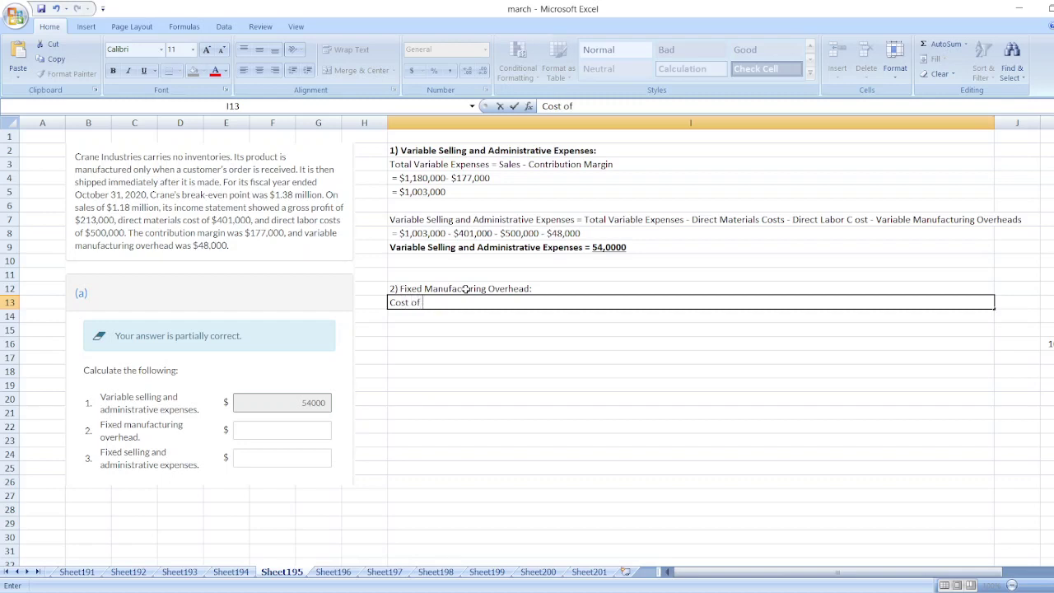
{"action": "type", "text": " Goods Sold"}
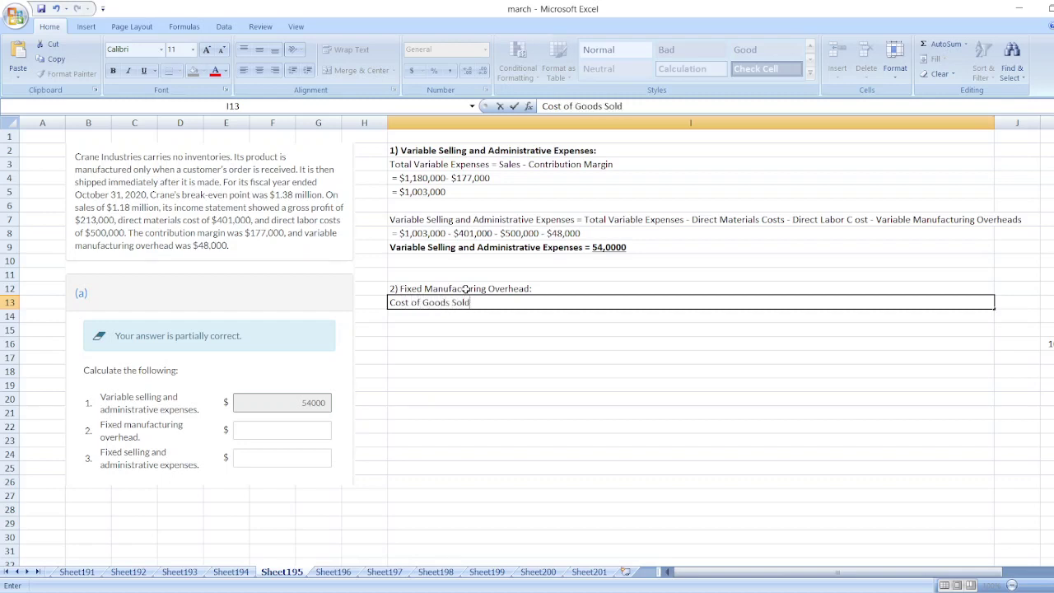
{"action": "type", "text": " = Sales - Gross P"}
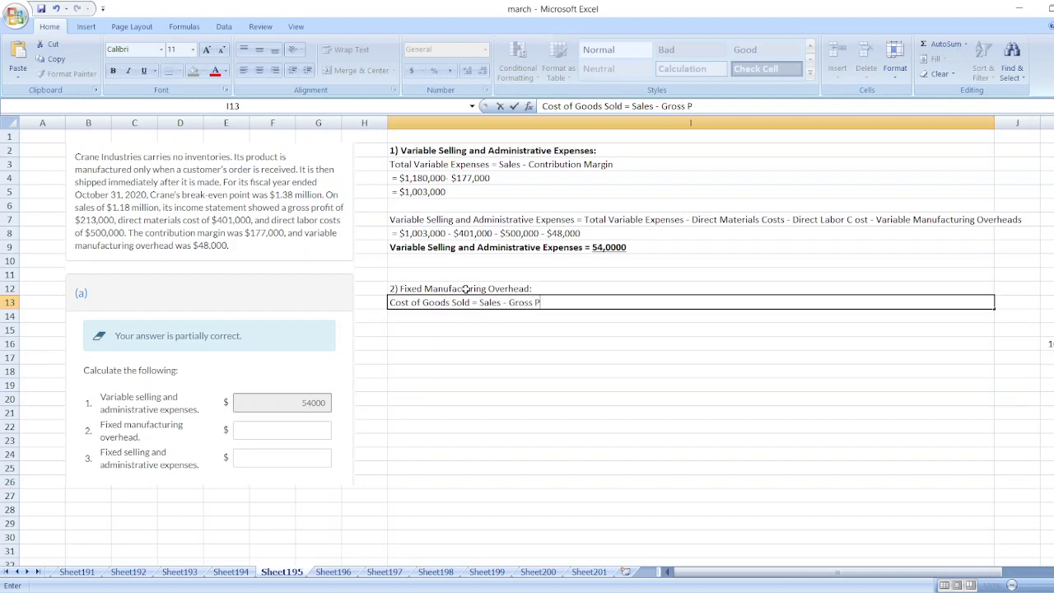
{"action": "type", "text": "rofit"}
{"action": "key", "text": "Return"}
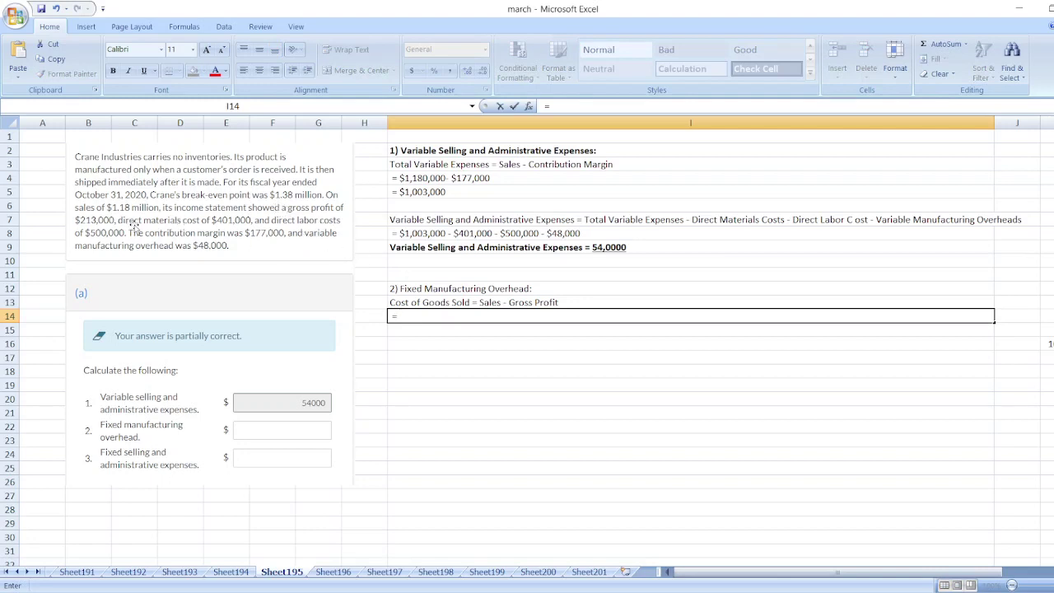
{"action": "type", "text": "$1,180,000"}
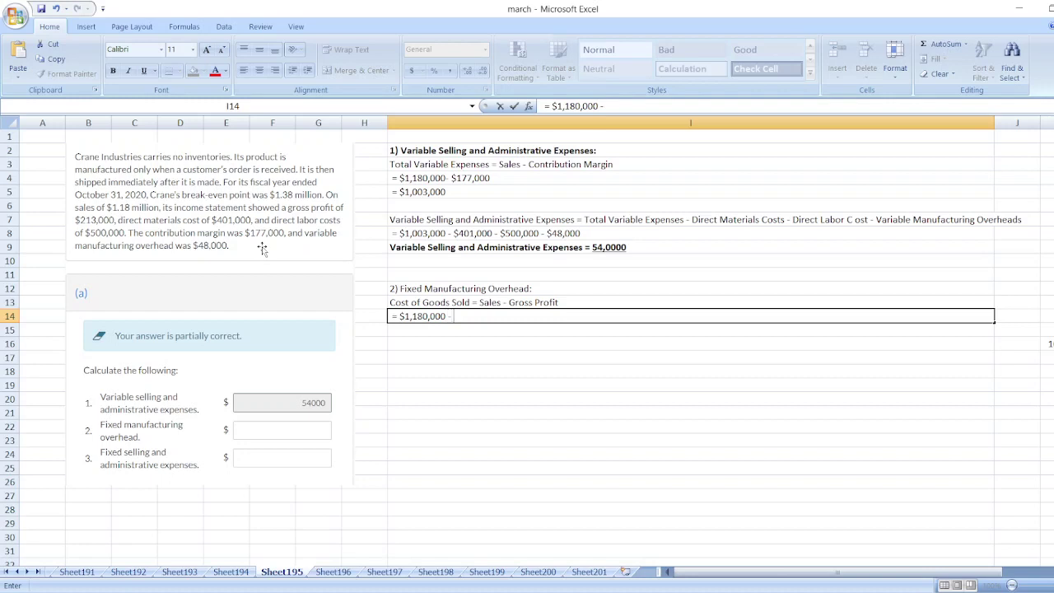
{"action": "type", "text": " - $213,000"}
{"action": "key", "text": "Return"}
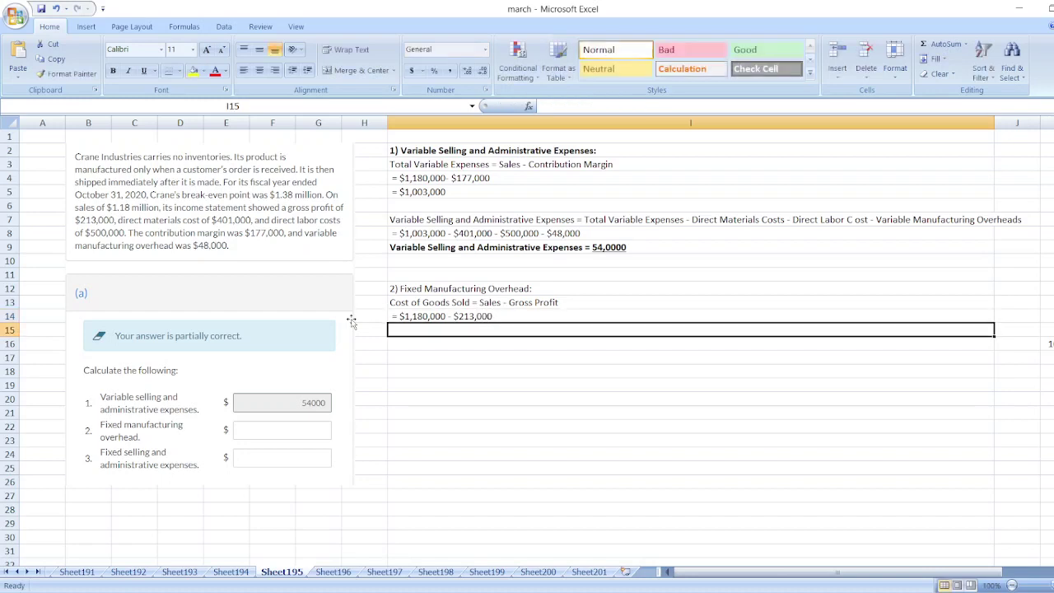
{"action": "left_click", "coordinate": [1045, 371]}
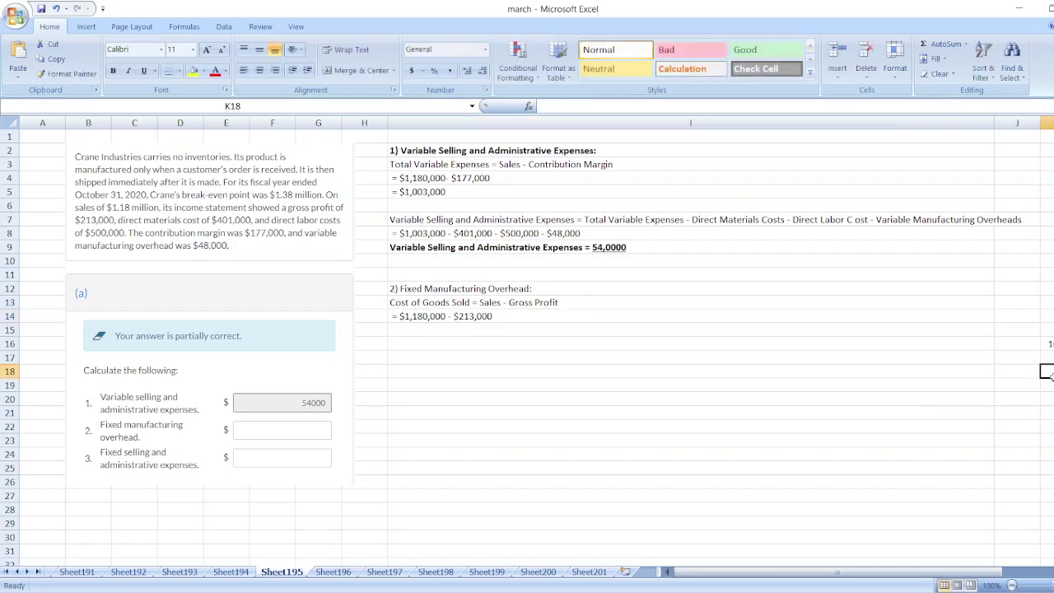
{"action": "type", "text": "=1180000"}
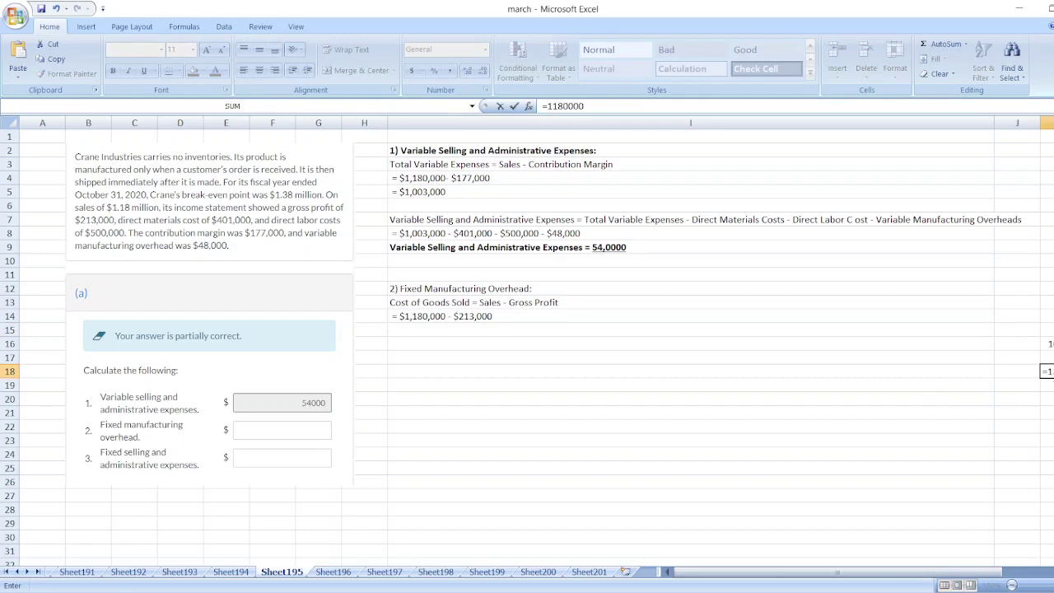
{"action": "type", "text": "-2130000"}
{"action": "key", "text": "Return"}
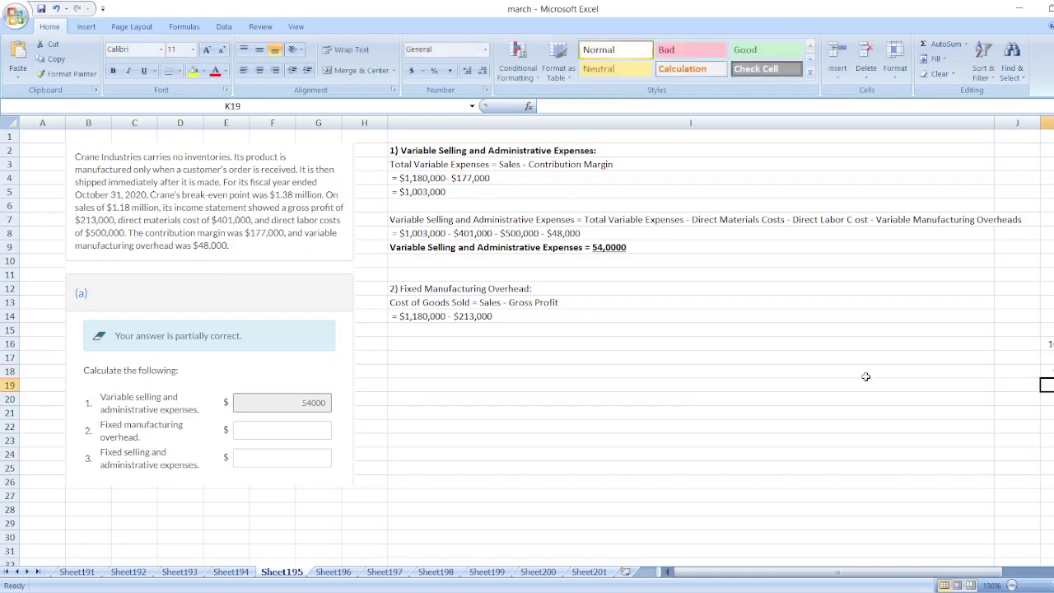
{"action": "left_click", "coordinate": [492, 331]}
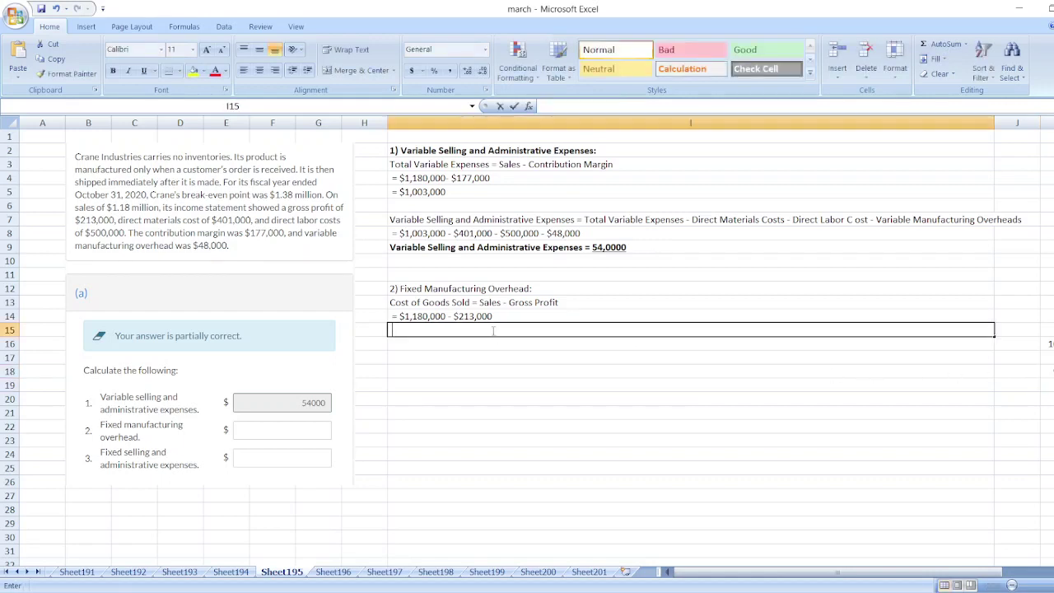
{"action": "type", "text": "= $967,000"}
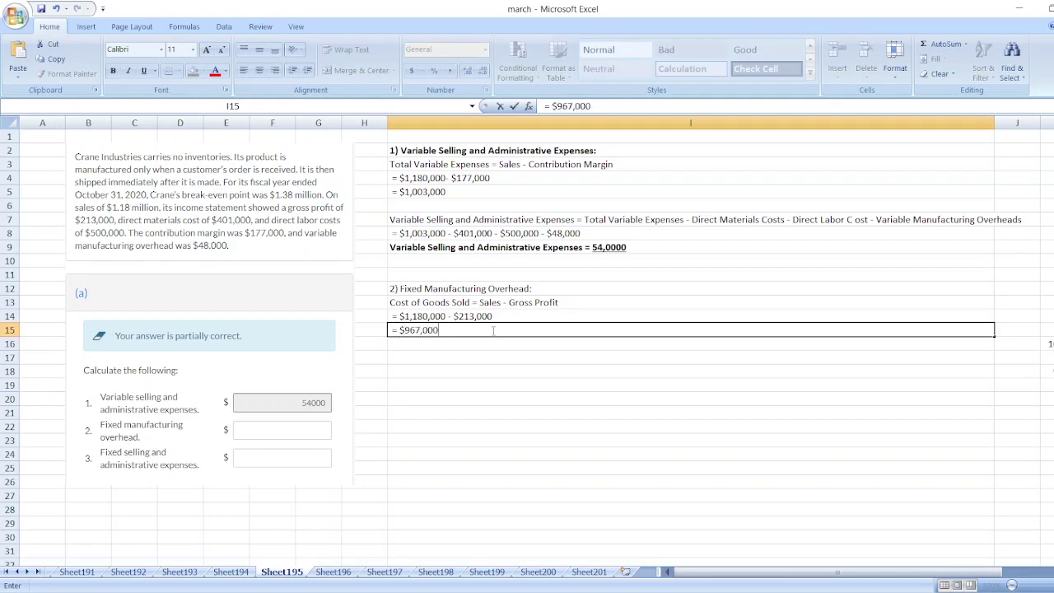
{"action": "key", "text": "Return"}
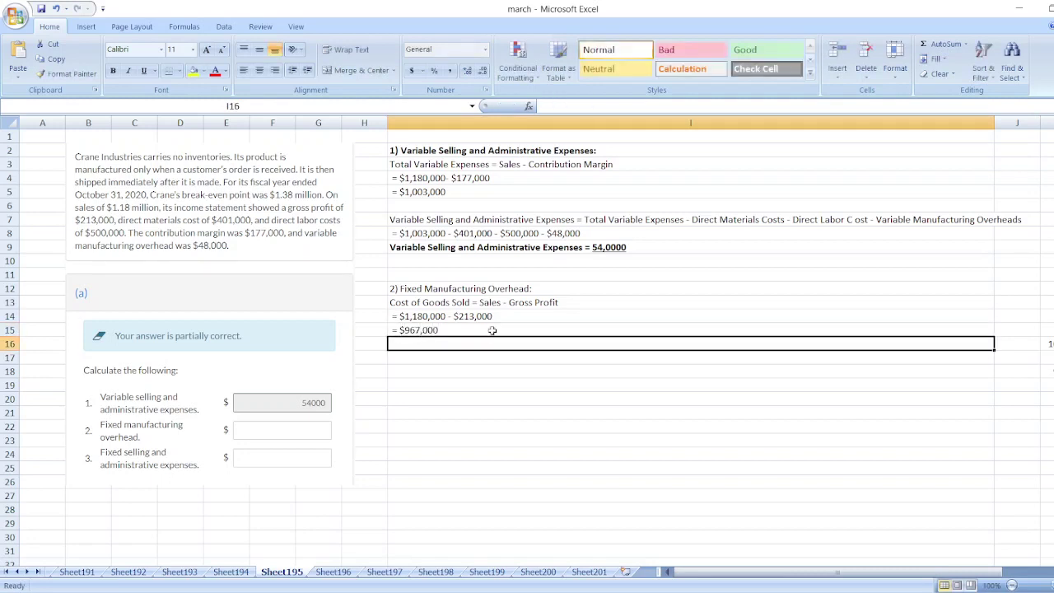
{"action": "key", "text": "Return"}
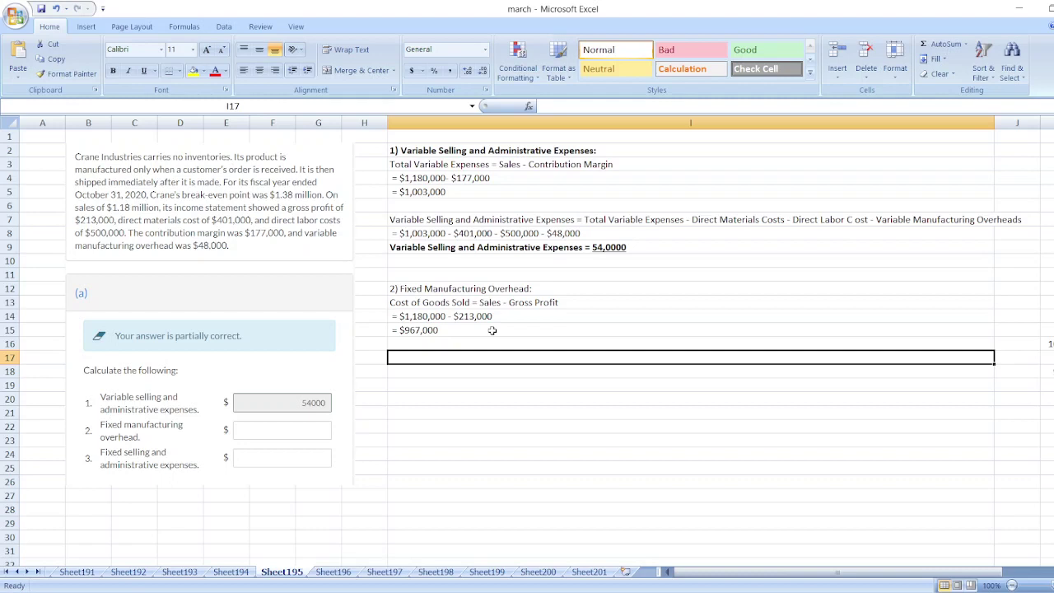
Step: Write the Fixed Manufacturing Overheads word formula in I17 and type '= $967,000 - $401,000 - $500,000 - $48,000'
{"action": "type", "text": "Fixed"}
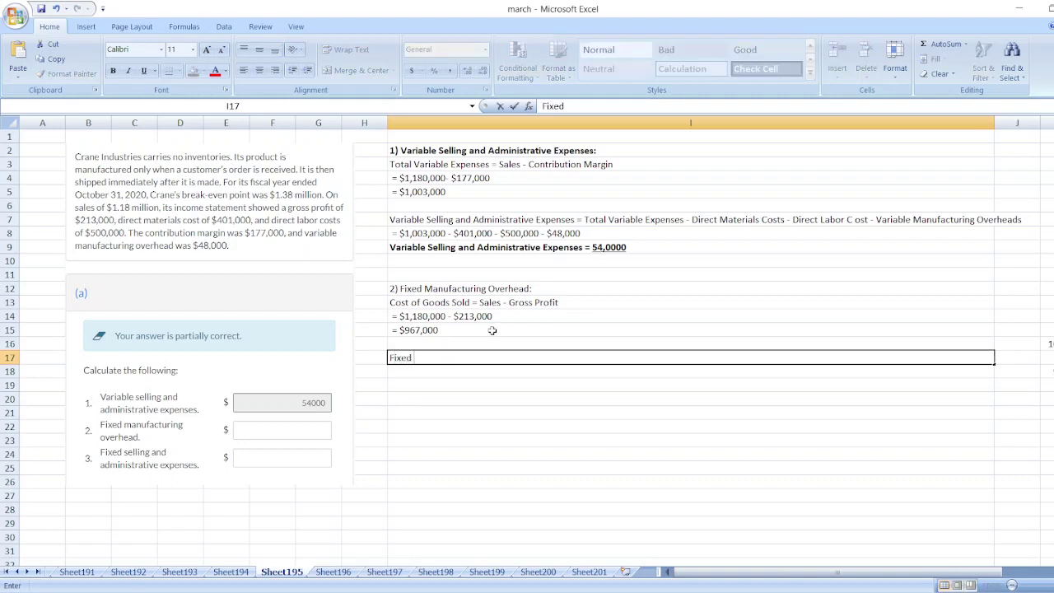
{"action": "type", "text": " Manufacturing Ove"}
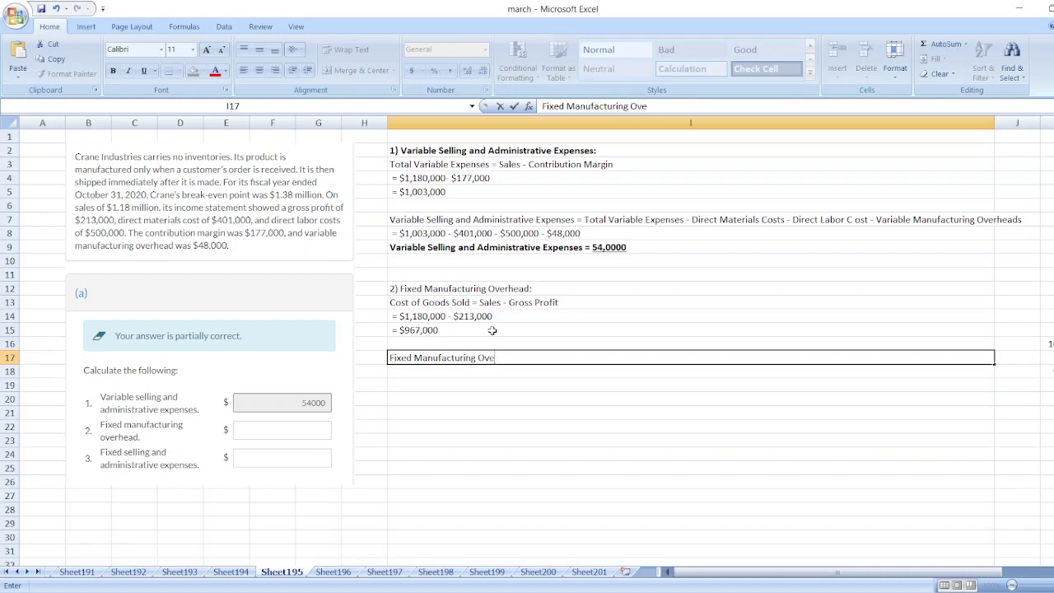
{"action": "type", "text": "rheads = Cost of G"}
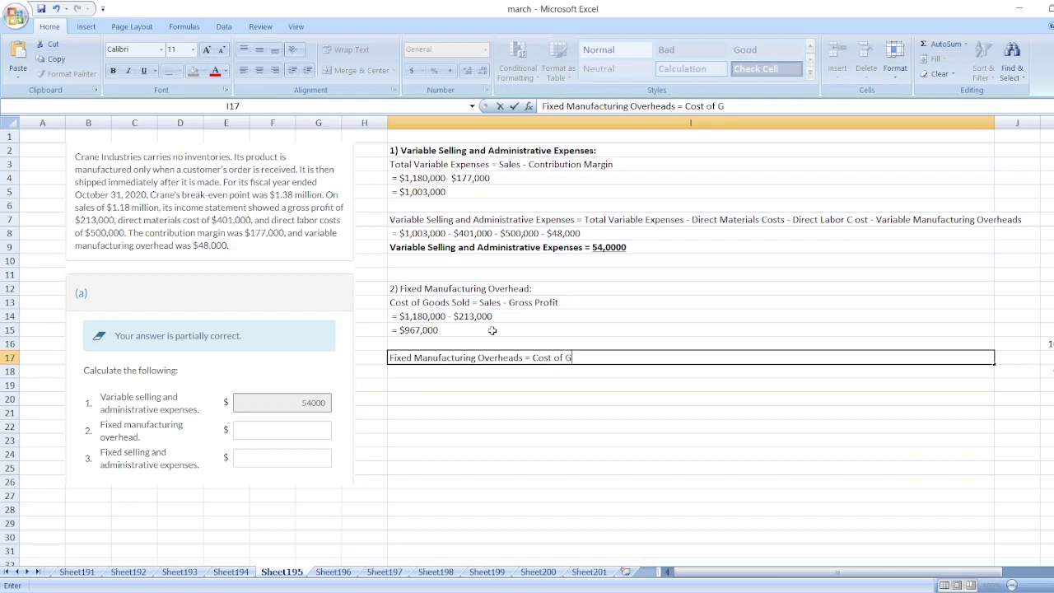
{"action": "type", "text": "oods Sold -"}
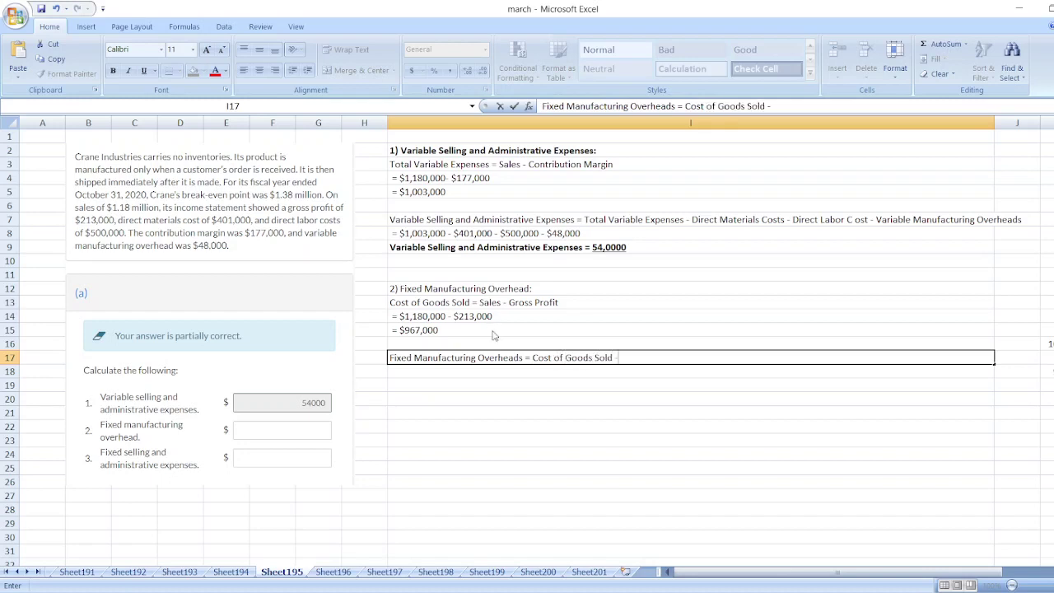
{"action": "type", "text": " Direct Ma"}
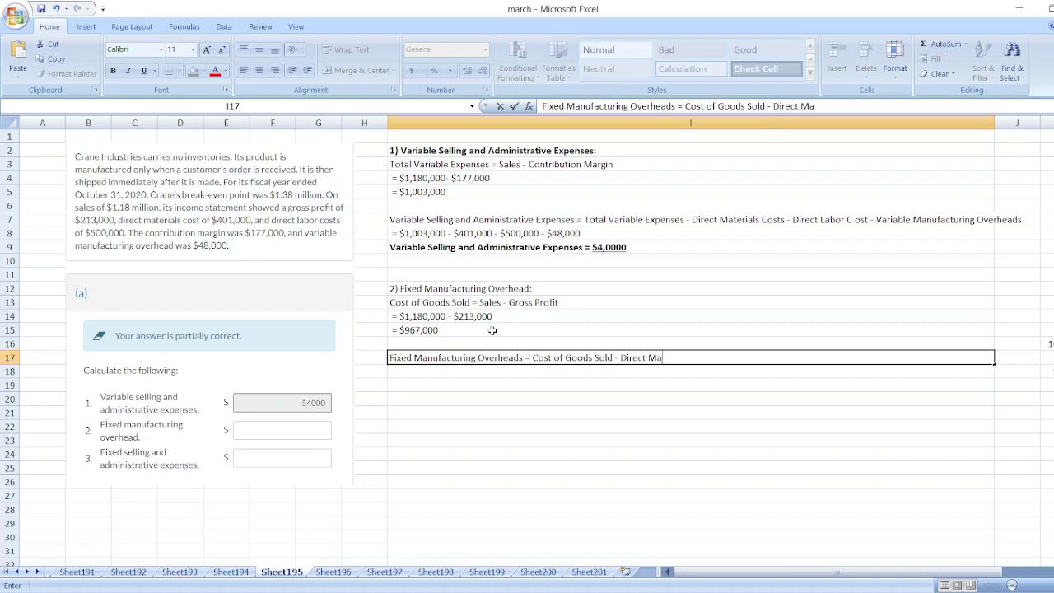
{"action": "type", "text": "terial Cost - D"}
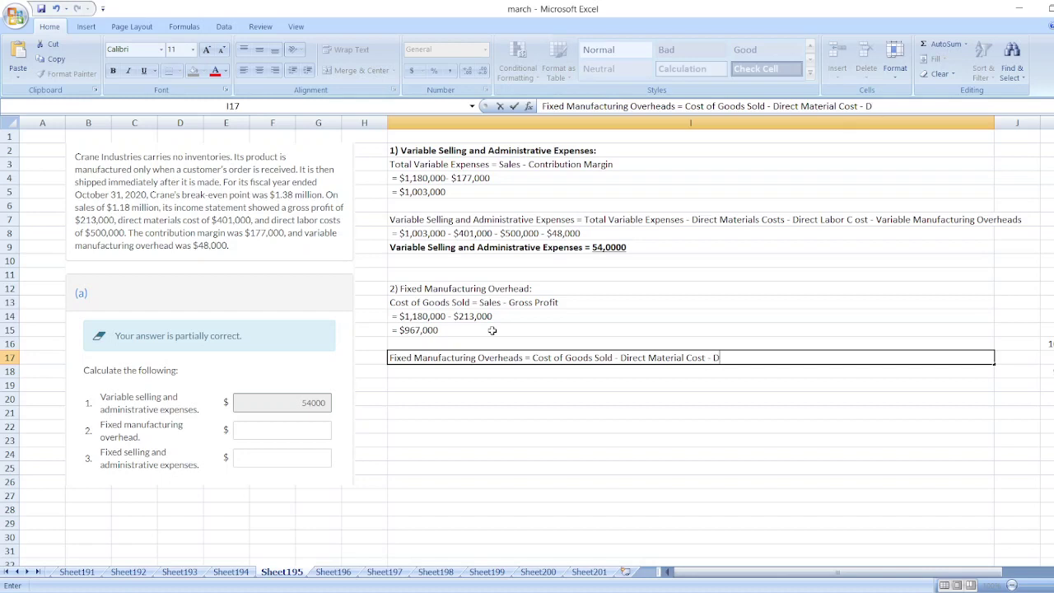
{"action": "type", "text": "irect Labor Cost - Variable"}
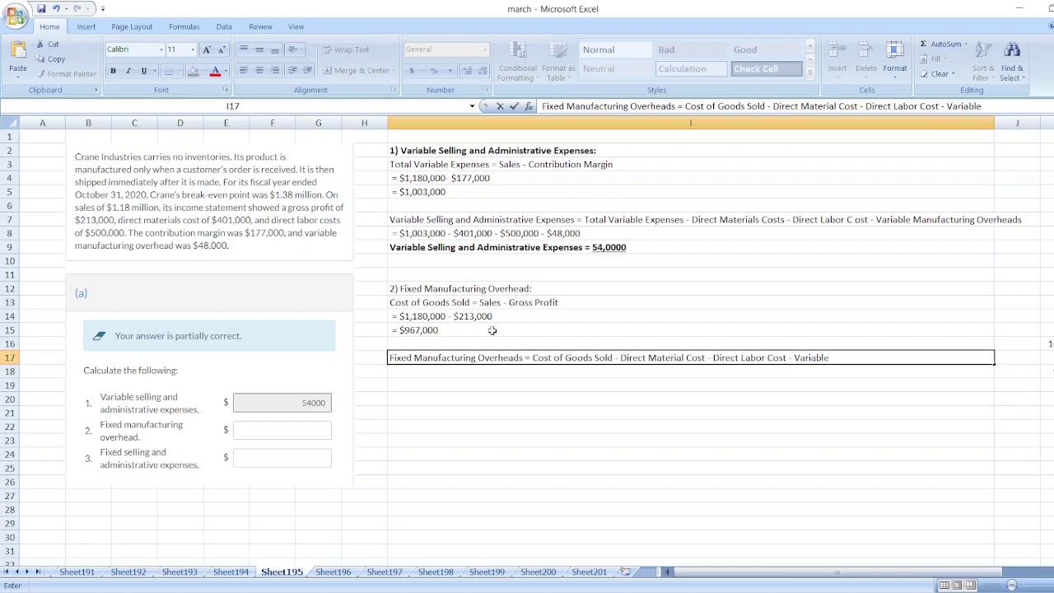
{"action": "type", "text": " Manuy"}
{"action": "type", "text": "acturing"}
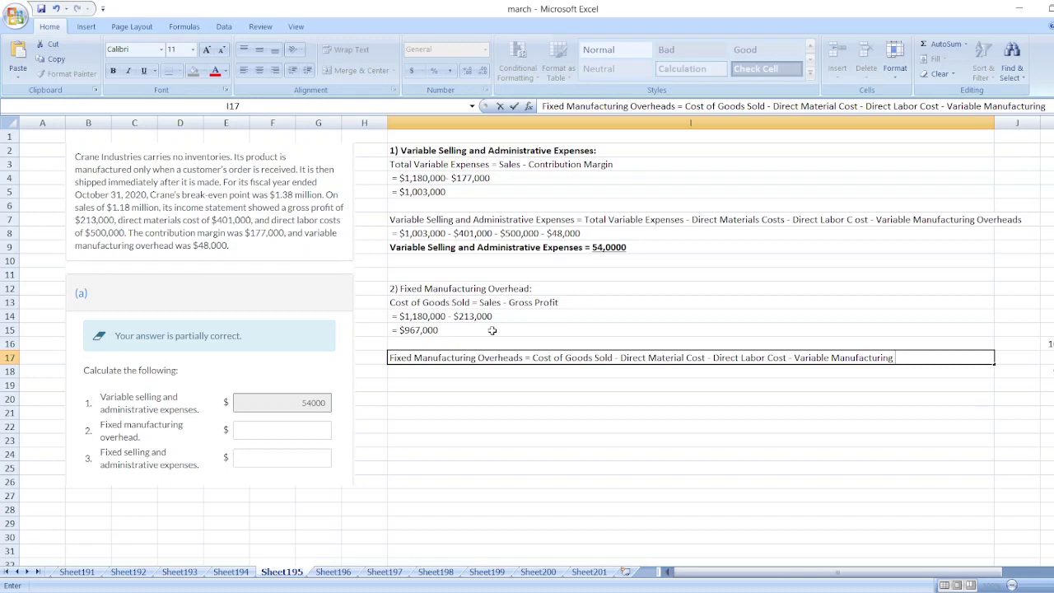
{"action": "type", "text": " Overhead Cost"}
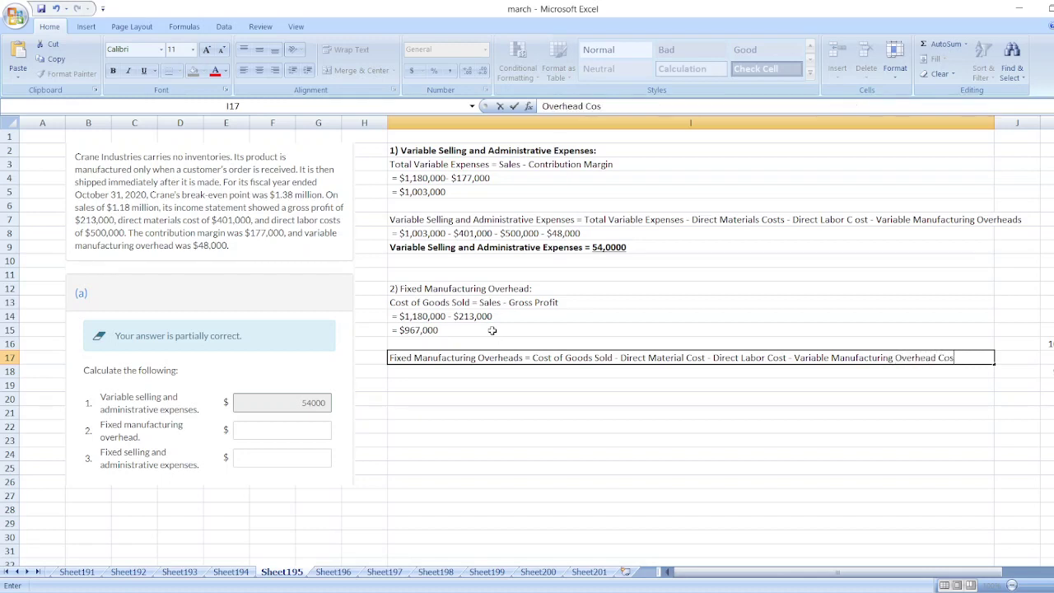
{"action": "key", "text": "Return"}
{"action": "type", "text": "= "}
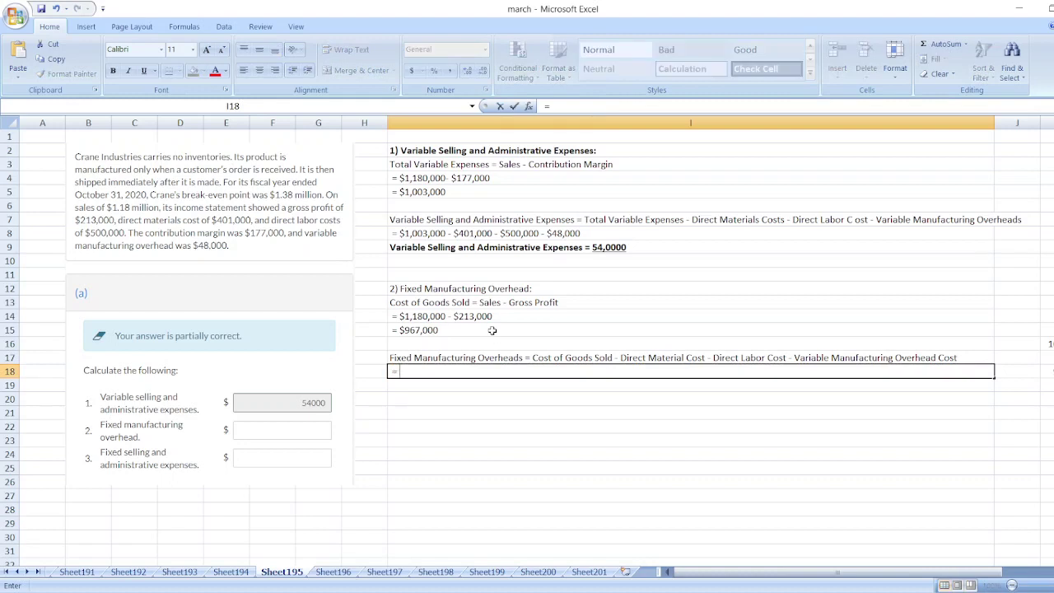
{"action": "type", "text": "$967,000"}
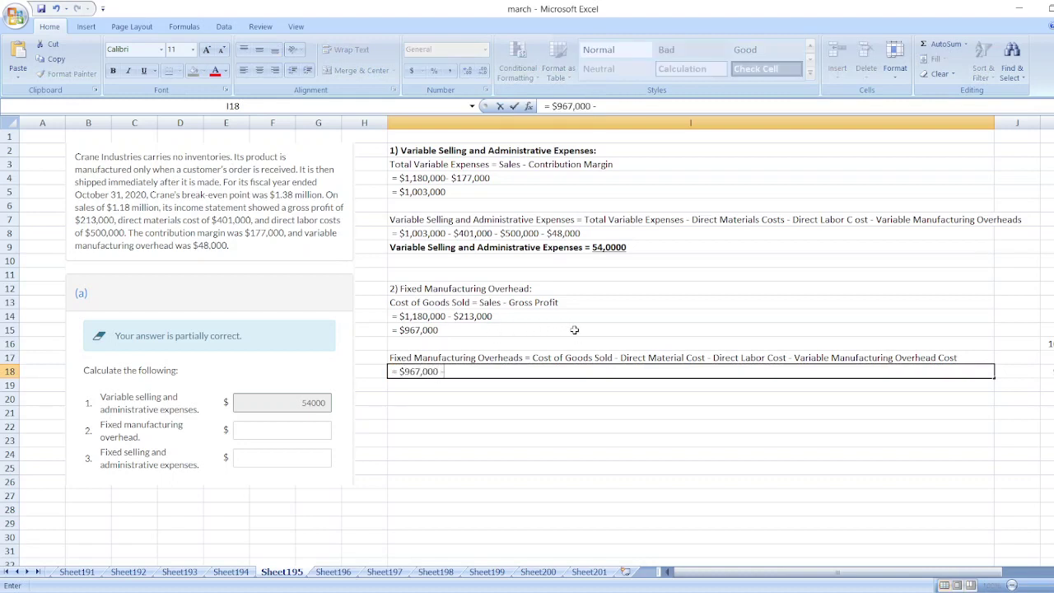
{"action": "type", "text": " - $401,000"}
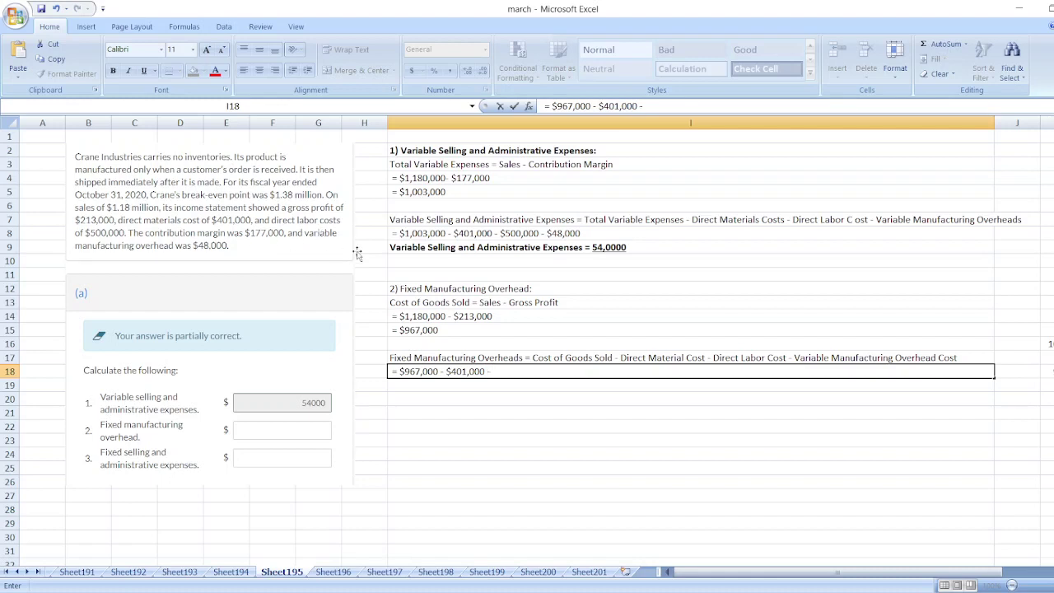
{"action": "type", "text": " - $500,000"}
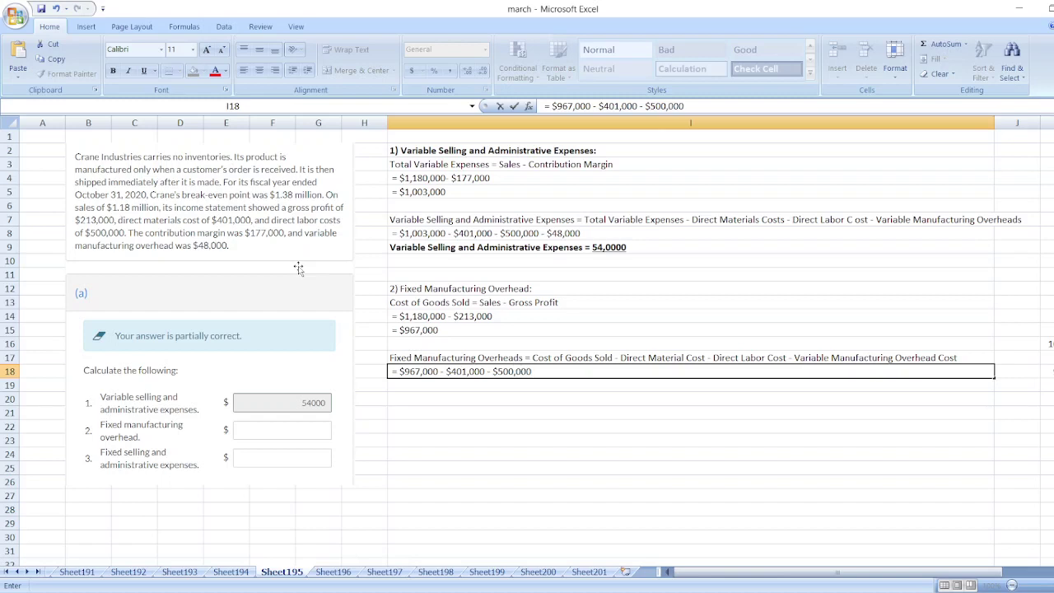
{"action": "type", "text": " - $48,000"}
Step: Commit the substituted amounts line in I18
{"action": "key", "text": "Return"}
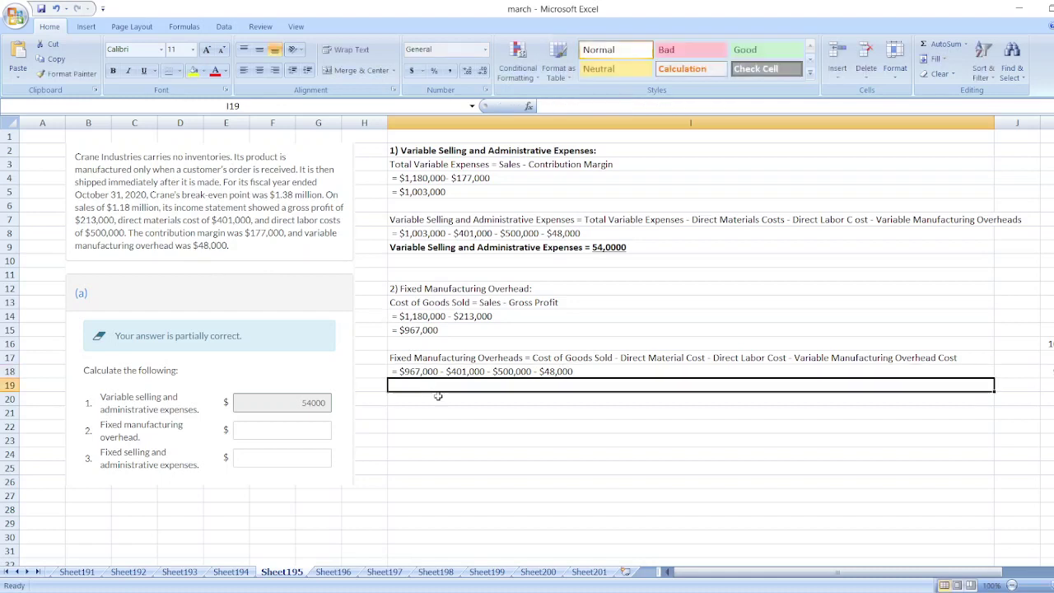
{"action": "double_click", "coordinate": [398, 371]}
{"action": "key", "text": "shift+End"}
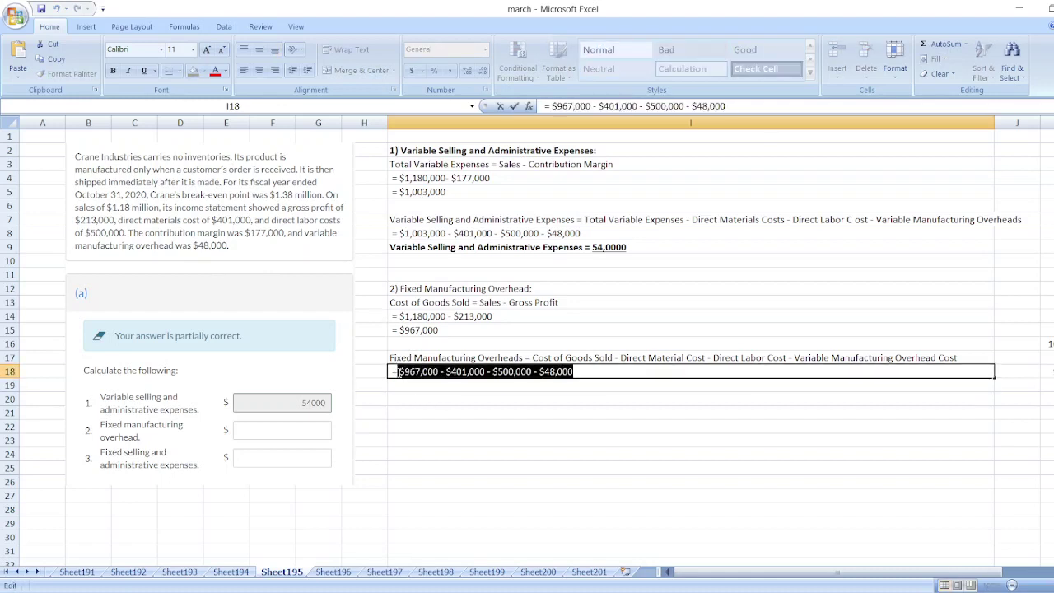
{"action": "key", "text": "Escape"}
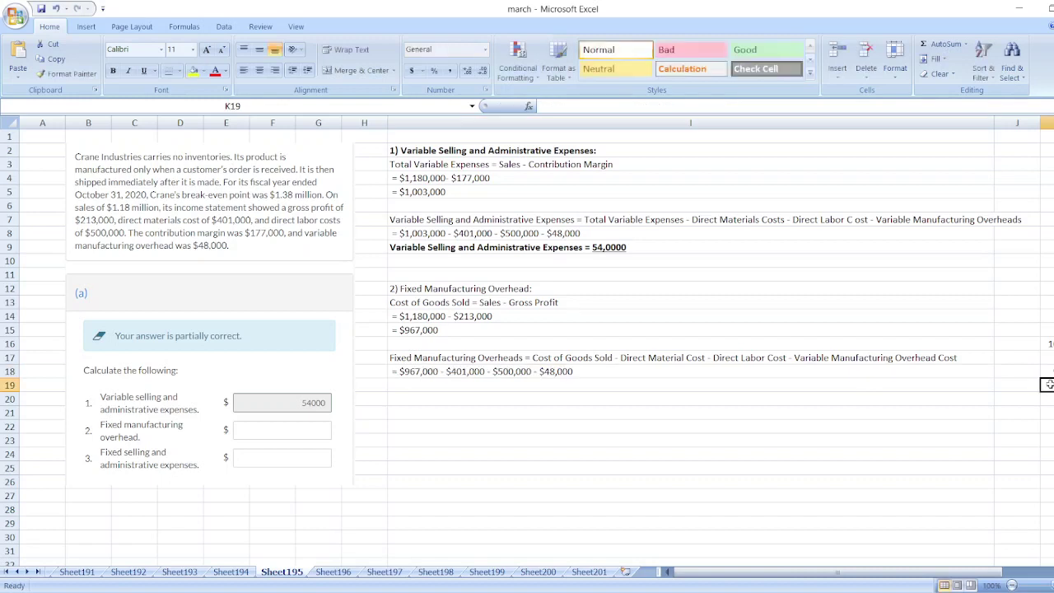
{"action": "key", "text": "Right"}
{"action": "key", "text": "Right"}
{"action": "key", "text": "Down"}
{"action": "key", "text": "Down"}
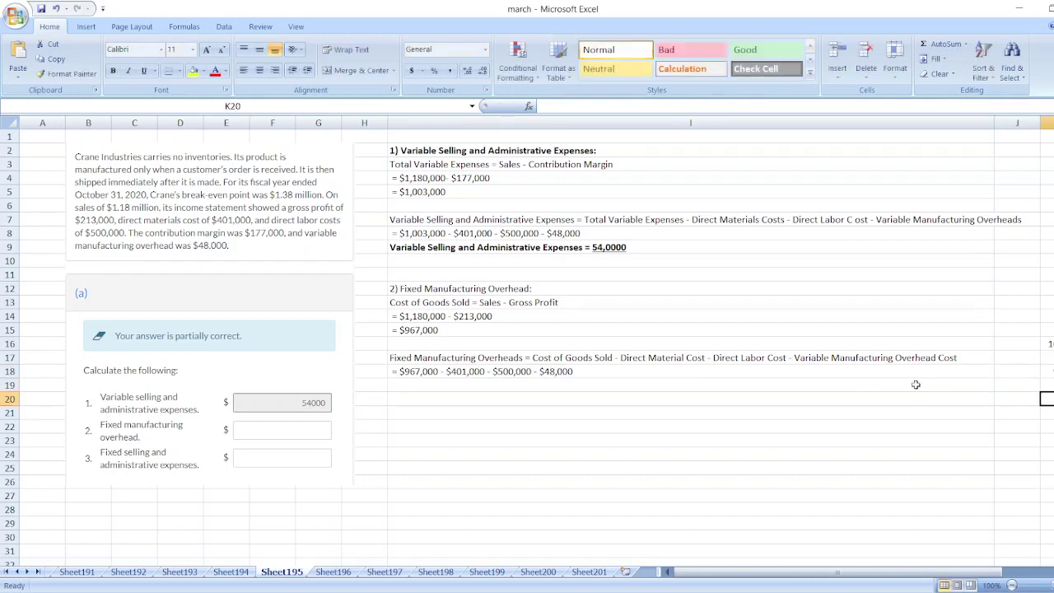
{"action": "left_click", "coordinate": [700, 372]}
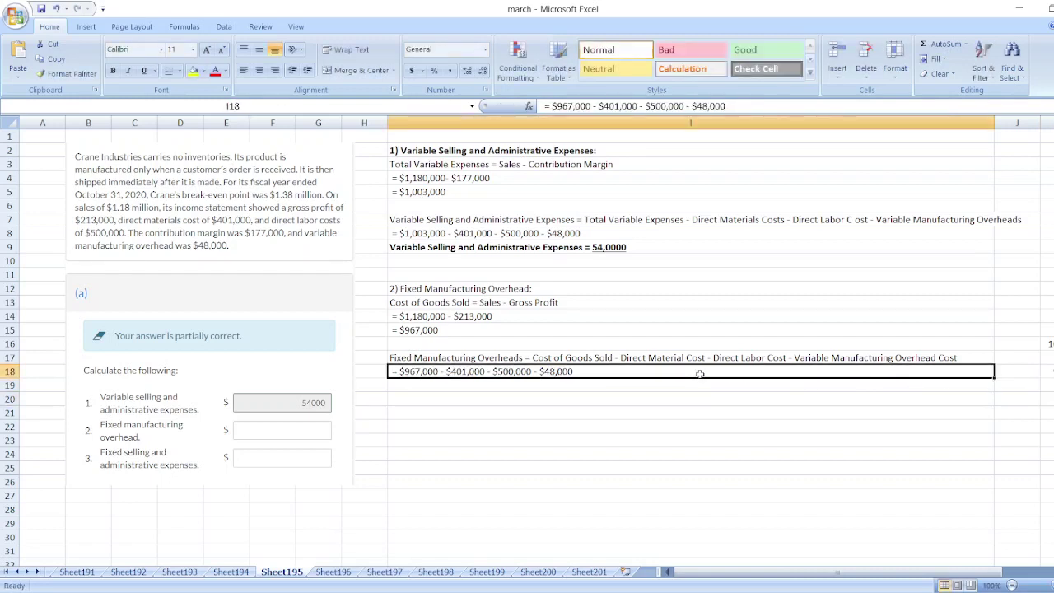
{"action": "key", "text": "Down"}
Step: Enter 'Fixed Manufacturing Overheads = $18,000' in I19, undoing stray edits
{"action": "type", "text": "F"}
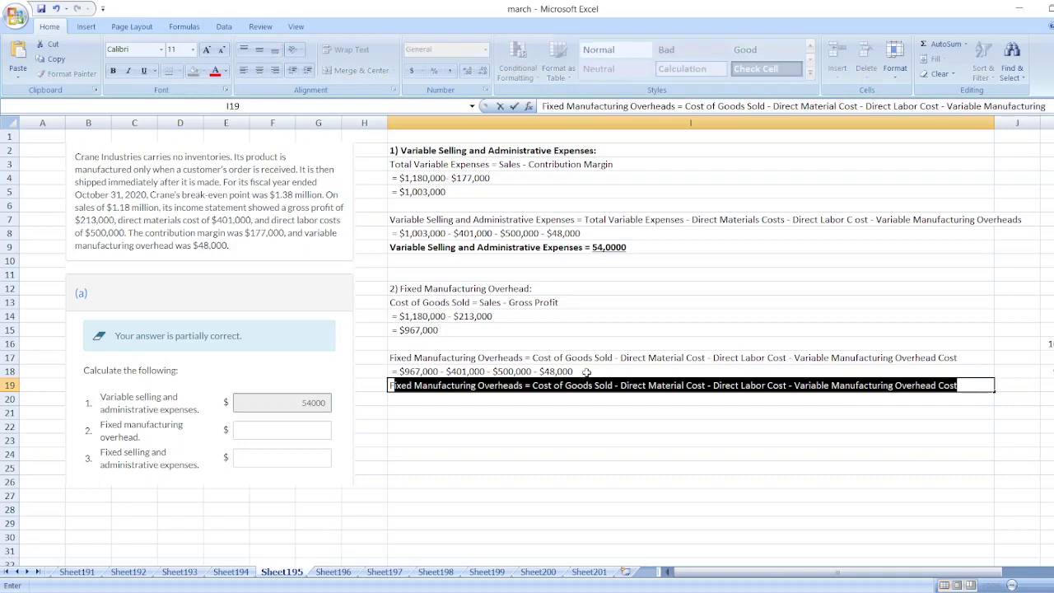
{"action": "left_click", "coordinate": [534, 384]}
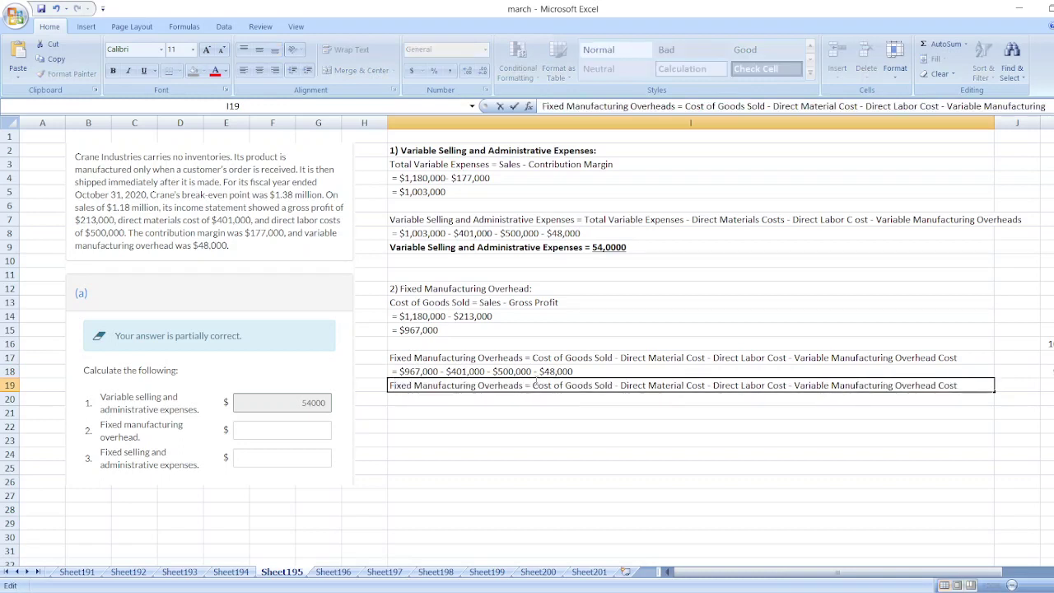
{"action": "key", "text": "shift+End"}
{"action": "type", "text": "$18,"}
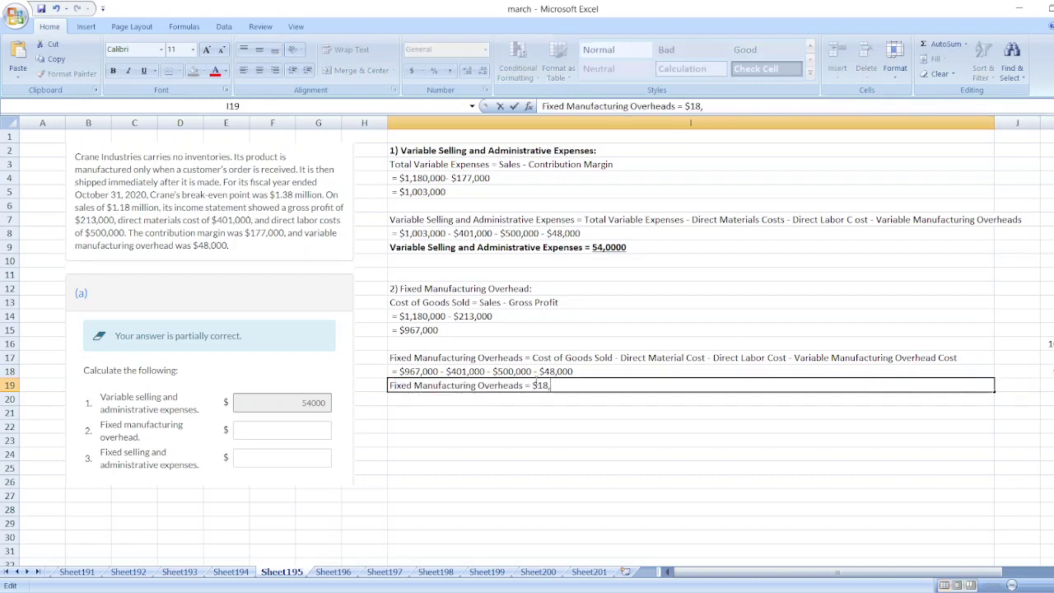
{"action": "type", "text": "0000"}
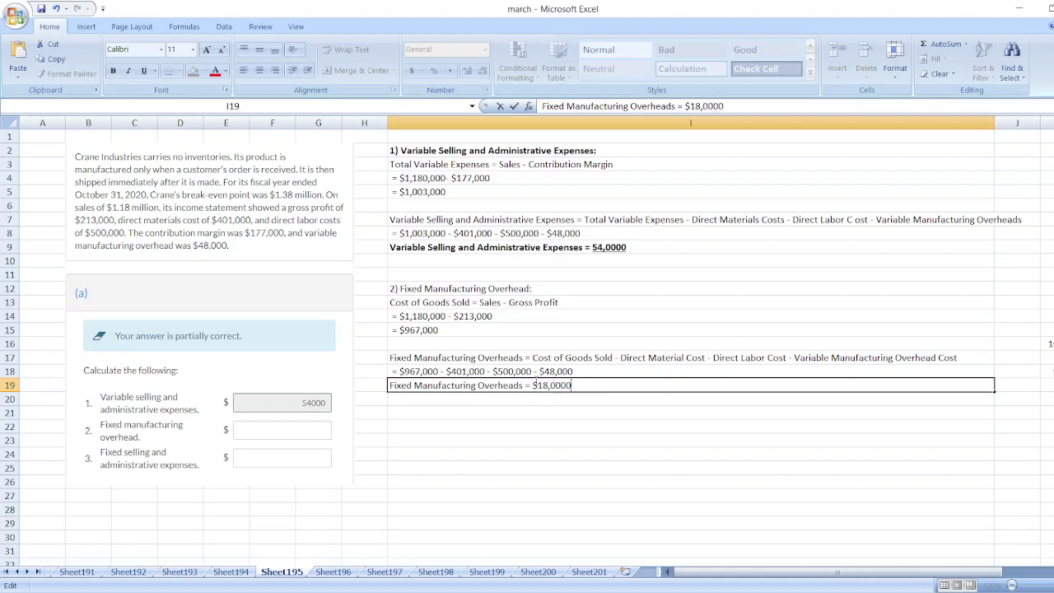
{"action": "key", "text": "Return"}
{"action": "key", "text": "Up"}
{"action": "key", "text": "ctrl+z"}
{"action": "key", "text": "Up"}
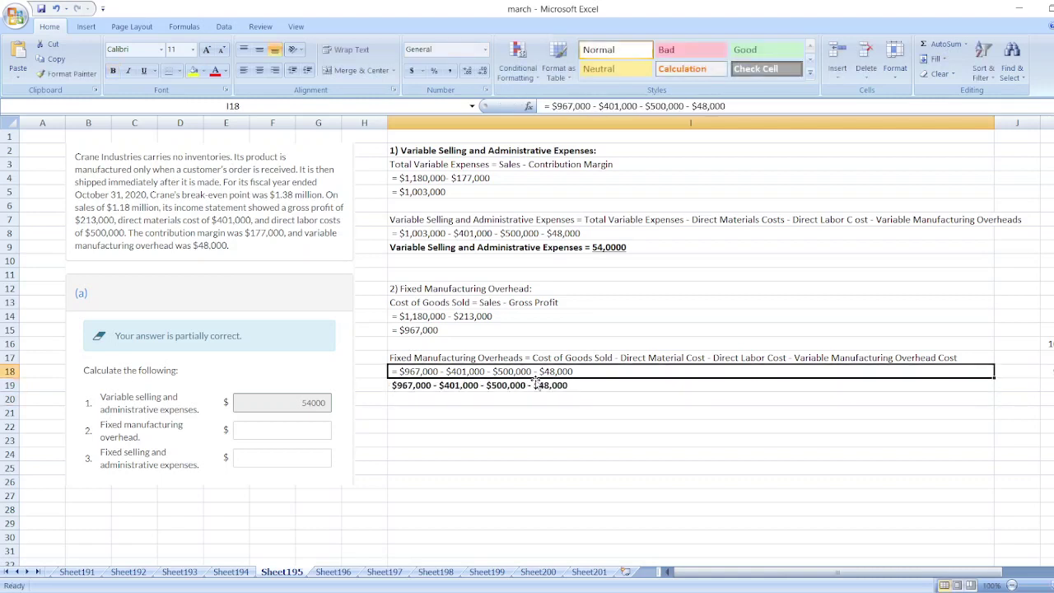
{"action": "key", "text": "Up"}
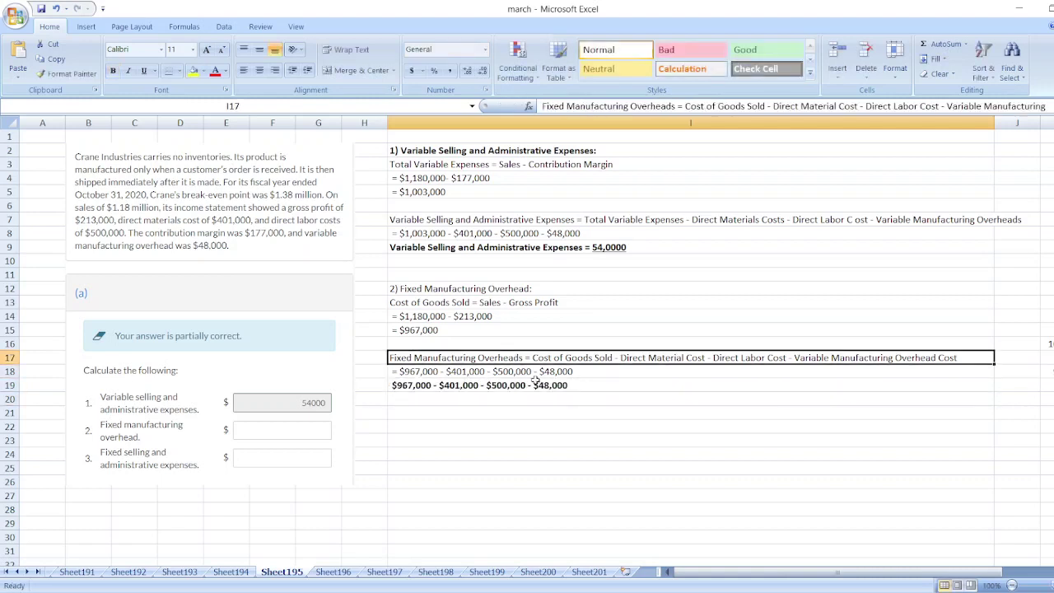
{"action": "left_click", "coordinate": [56, 9]}
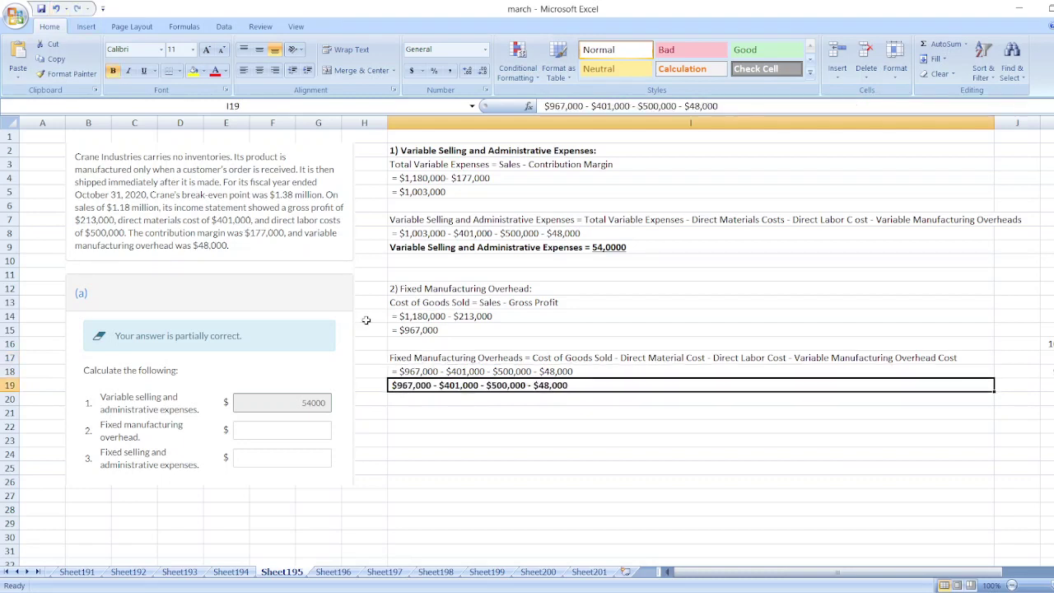
{"action": "left_click", "coordinate": [56, 9]}
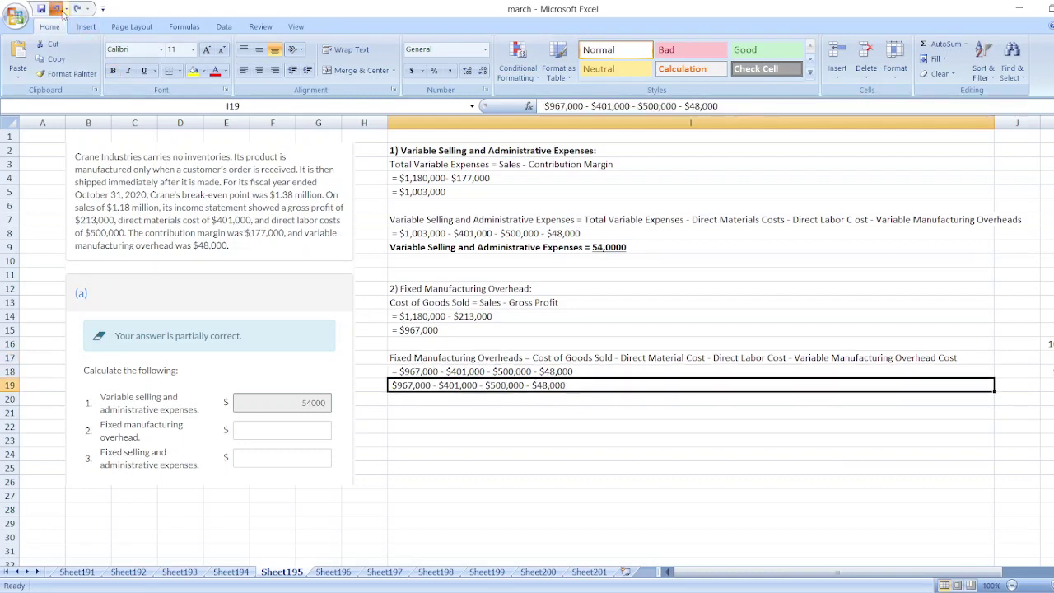
{"action": "left_click", "coordinate": [56, 9]}
Step: Bold the $18,000 result line and the section 2 heading
{"action": "key", "text": "ctrl+b"}
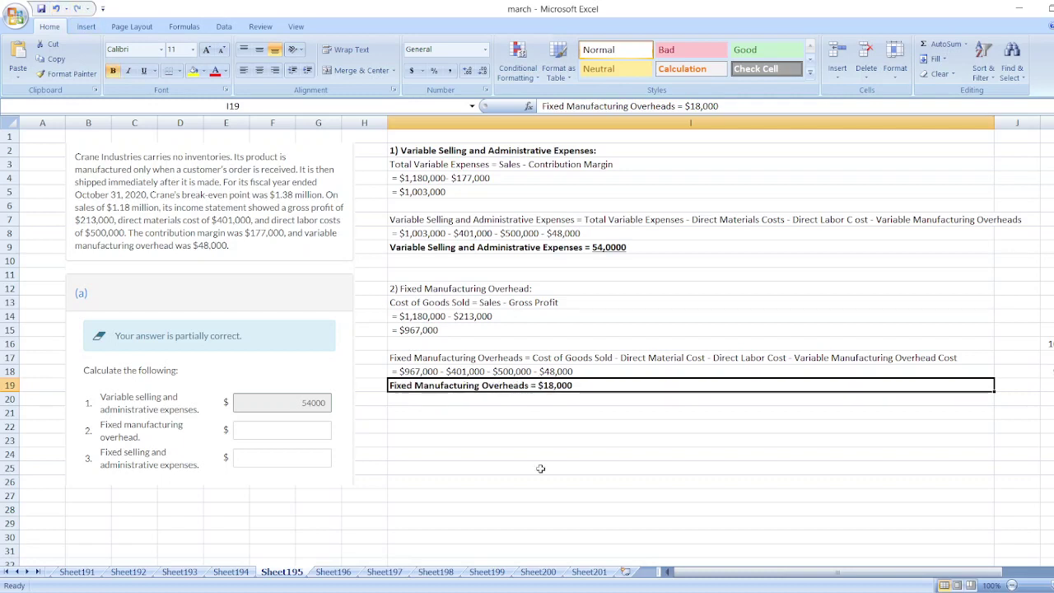
{"action": "left_click", "coordinate": [518, 290]}
{"action": "key", "text": "ctrl+b"}
{"action": "key", "text": "Down"}
{"action": "key", "text": "Down"}
{"action": "key", "text": "Down"}
{"action": "key", "text": "Down"}
{"action": "key", "text": "Down"}
{"action": "key", "text": "Down"}
{"action": "key", "text": "Down"}
{"action": "key", "text": "Down"}
{"action": "key", "text": "Down"}
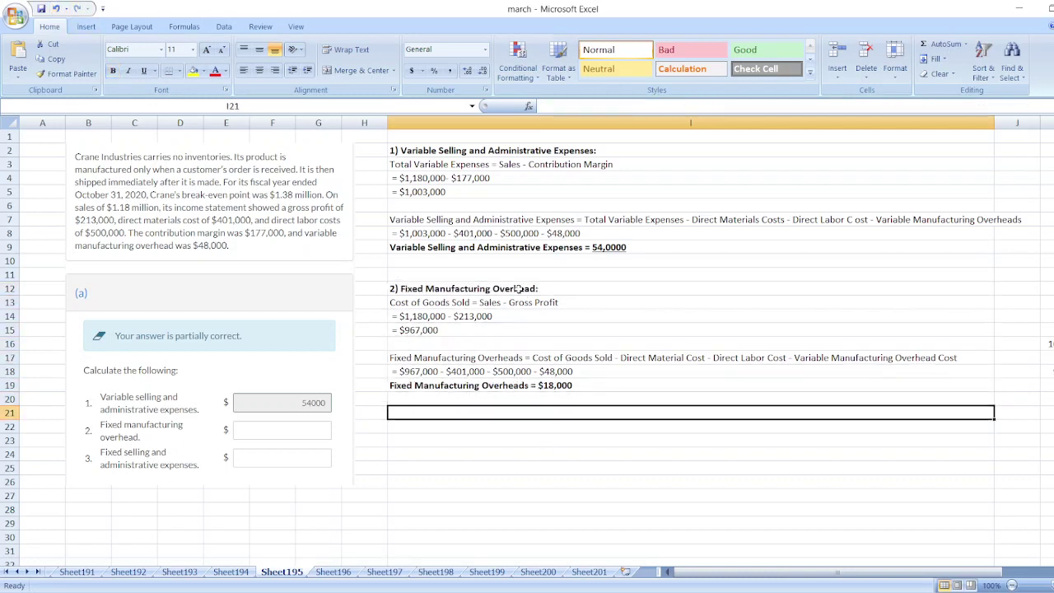
Step: Type '3) Fixed Selling and Administrative Expenses:' in I21
{"action": "type", "text": "3)"}
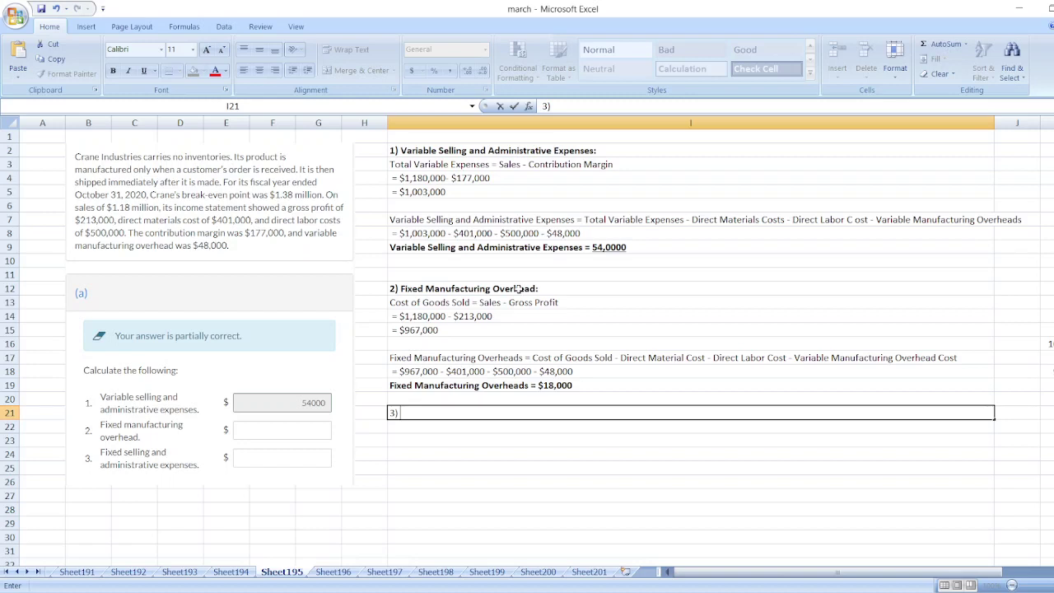
{"action": "type", "text": "F"}
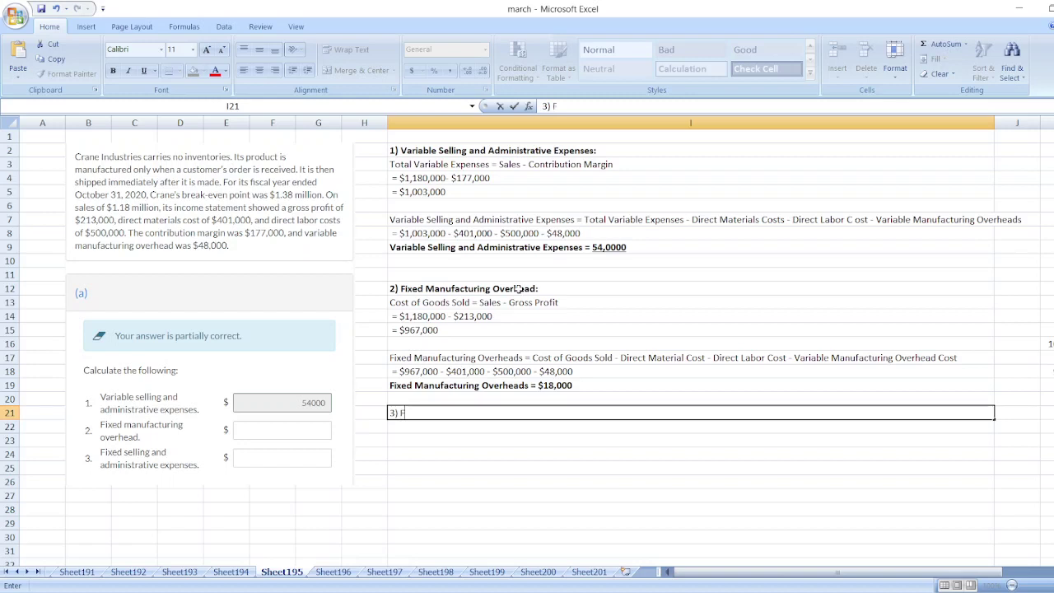
{"action": "type", "text": "ixed Selling and Adm"}
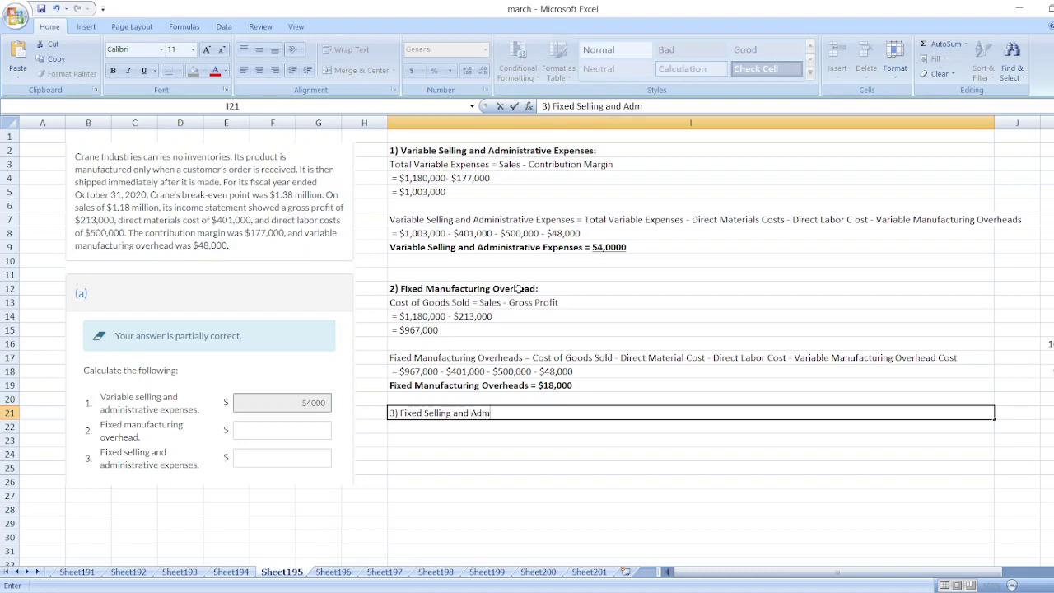
{"action": "type", "text": "inistrative Expenses:"}
{"action": "key", "text": "Return"}
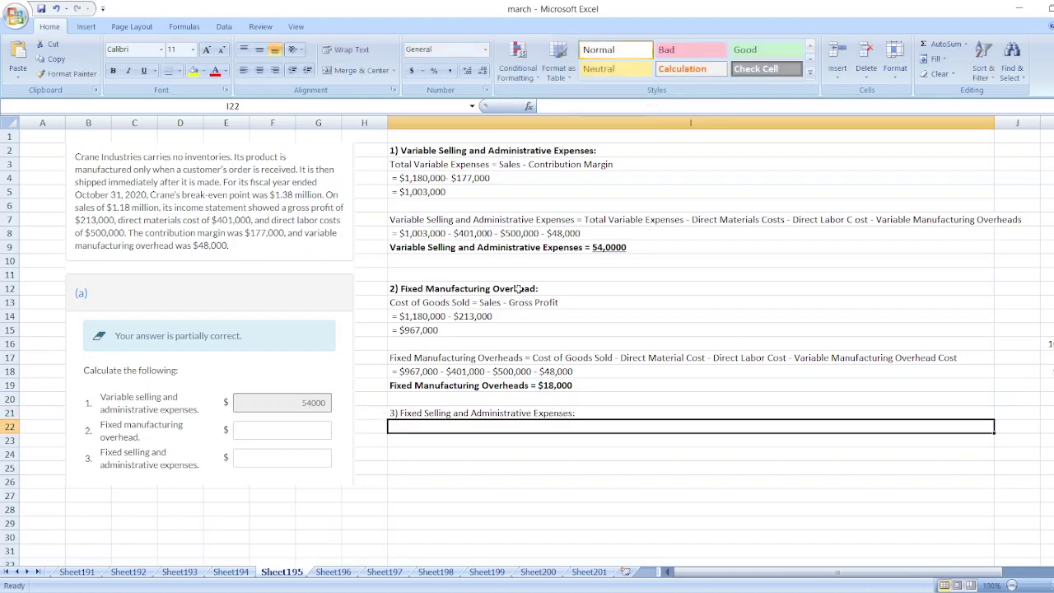
Step: Enter 'Contribution Margin Ratio = Contribution Margin / Sales = $177,000/$1,180,000 =' in I22
{"action": "type", "text": "Con"}
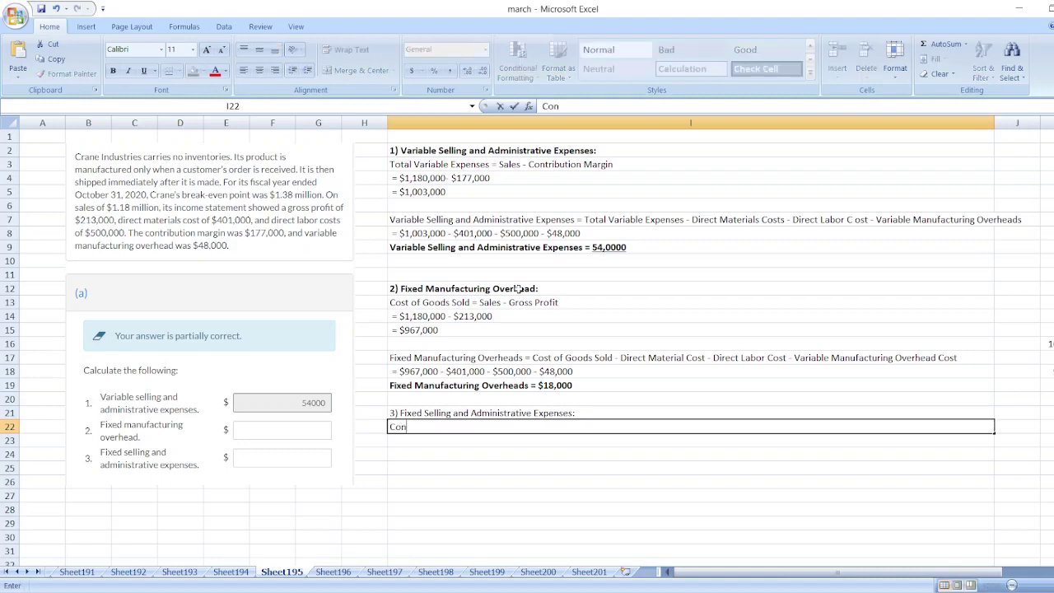
{"action": "type", "text": "tribution Marg"}
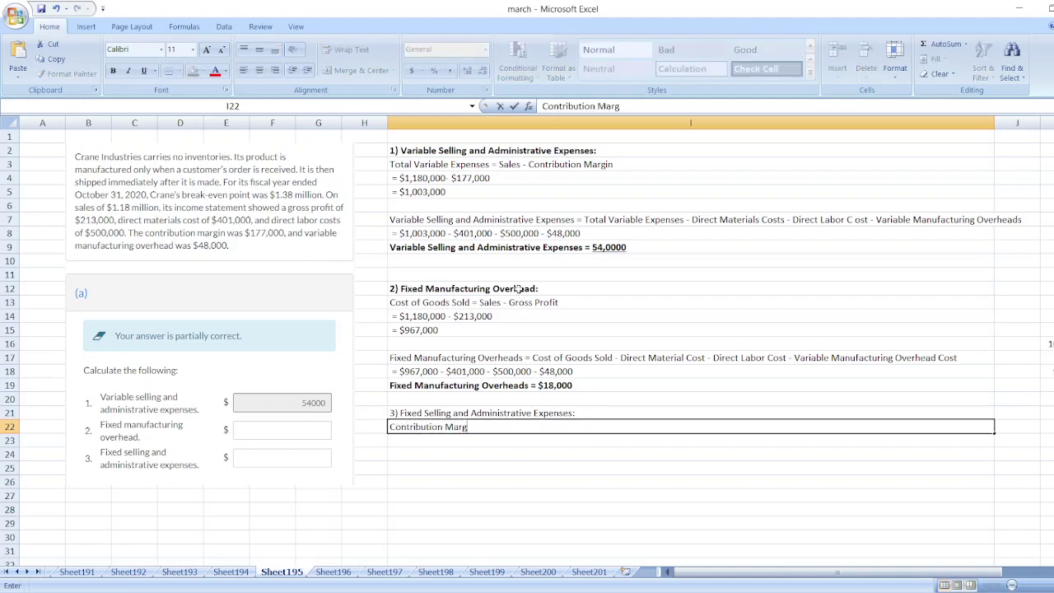
{"action": "type", "text": "in Ratio ="}
{"action": "left_click", "coordinate": [518, 585]}
{"action": "type", "text": "Contributoo"}
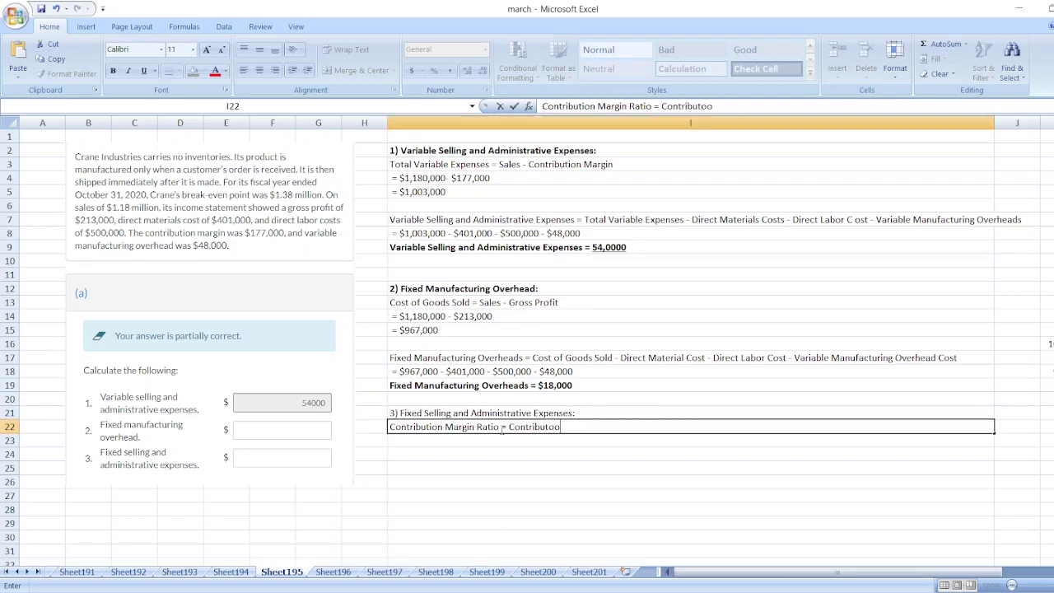
{"action": "key", "text": "BackSpace"}
{"action": "type", "text": "ion Margin / Sales ="}
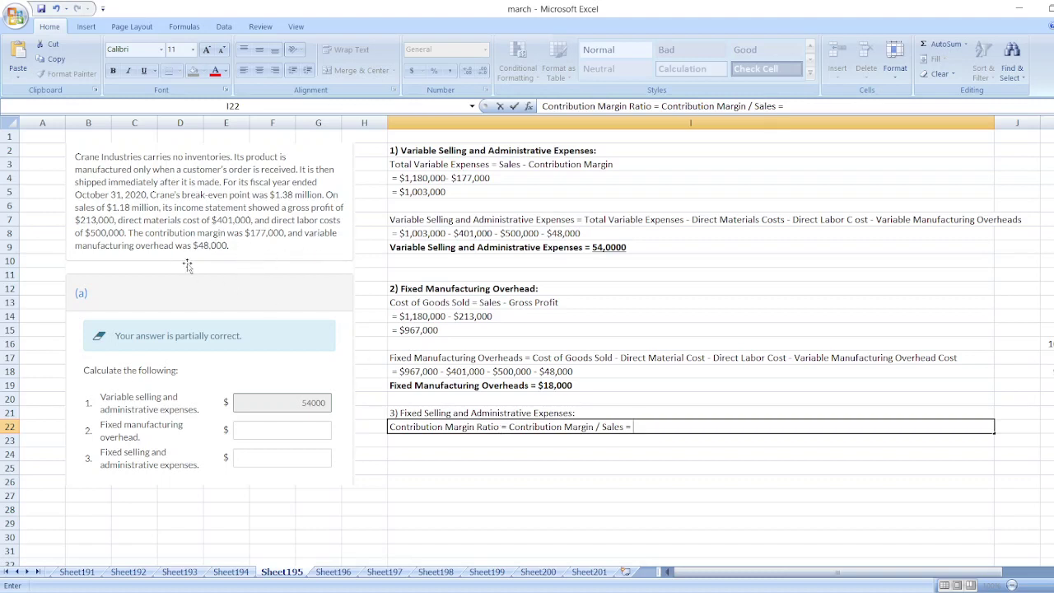
{"action": "type", "text": "$177,000/"}
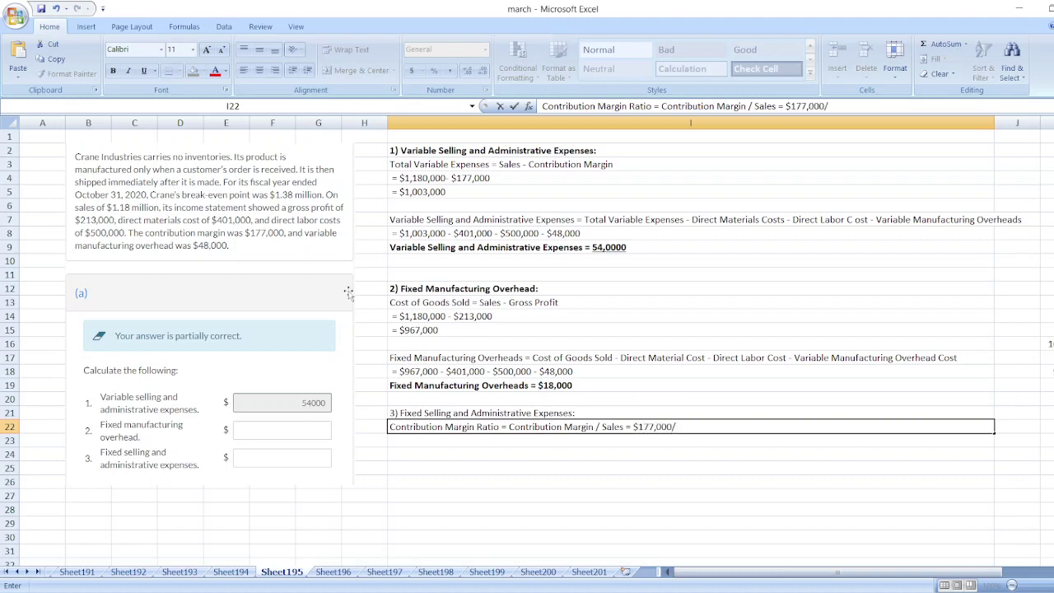
{"action": "type", "text": "$1"}
{"action": "type", "text": ",180,00"}
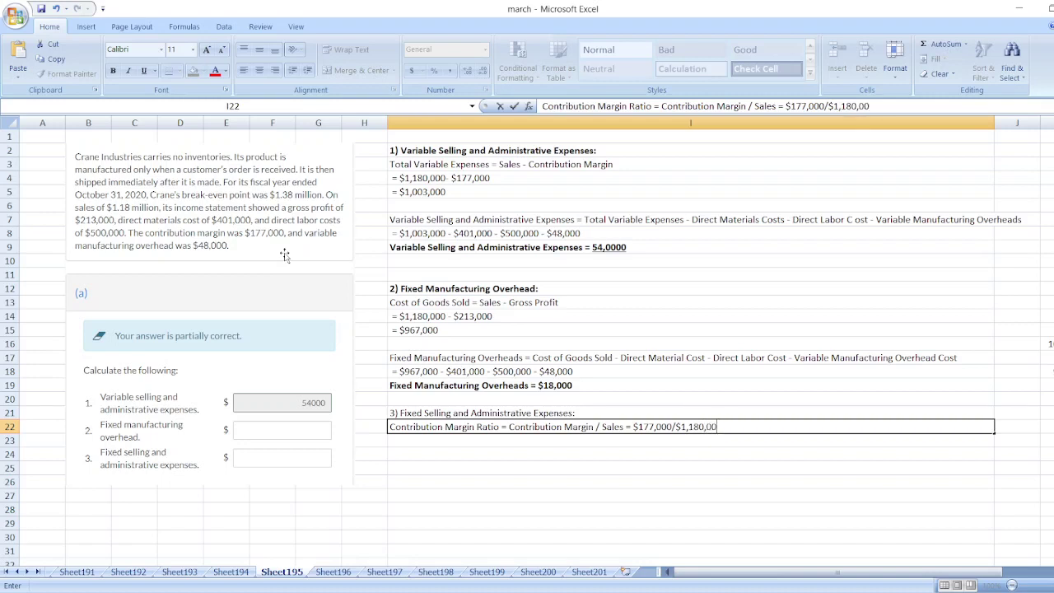
{"action": "type", "text": "0 ="}
{"action": "left_click", "coordinate": [634, 428], "text": "shift"}
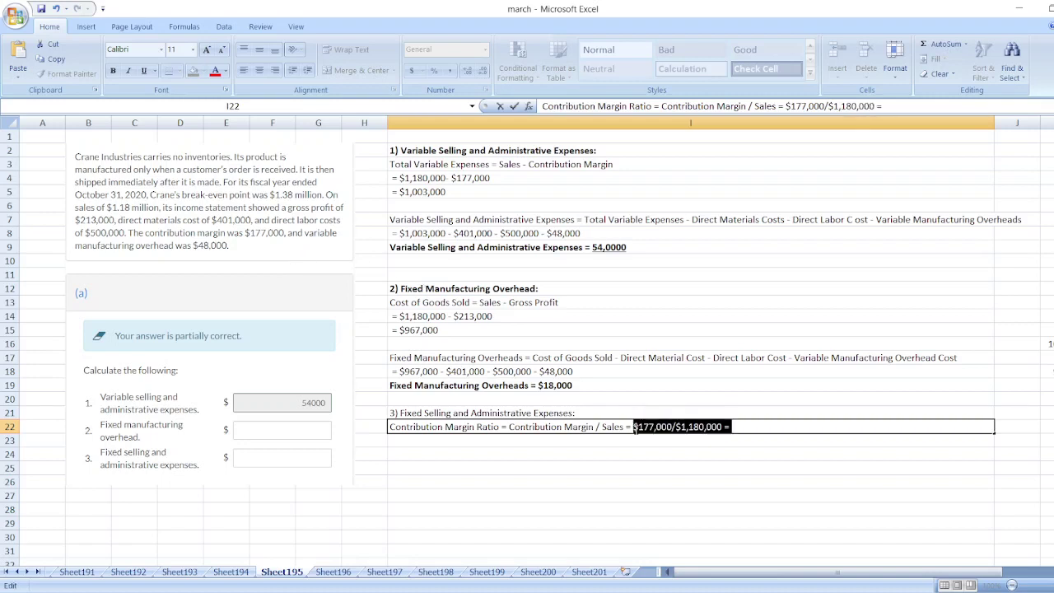
Step: Check =177000/1180000 in a spare cell and append '15%' to the ratio line
{"action": "left_click", "coordinate": [1042, 398]}
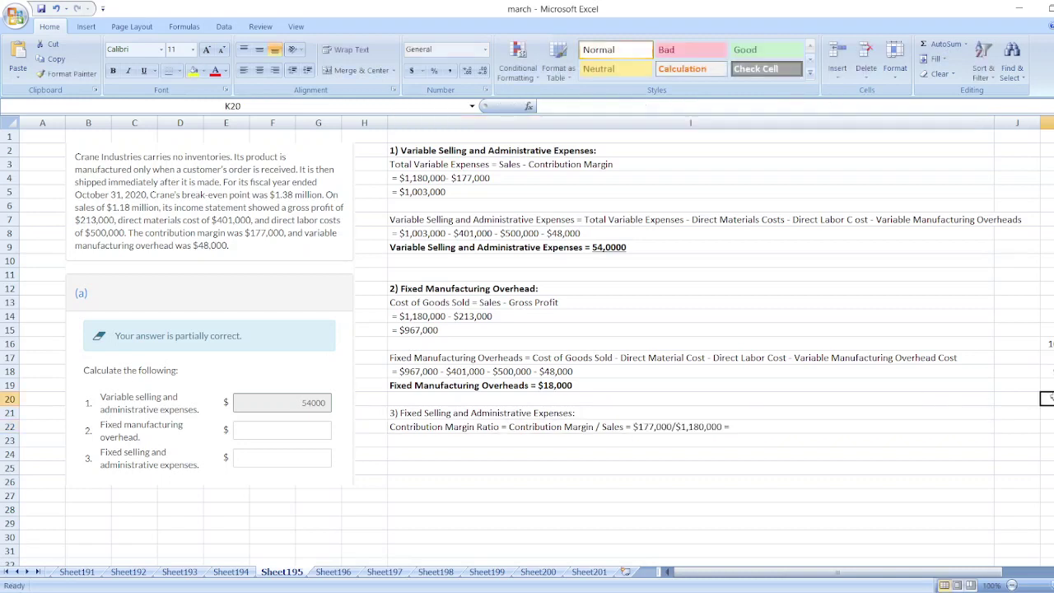
{"action": "type", "text": "=177000/1180000"}
{"action": "key", "text": "Return"}
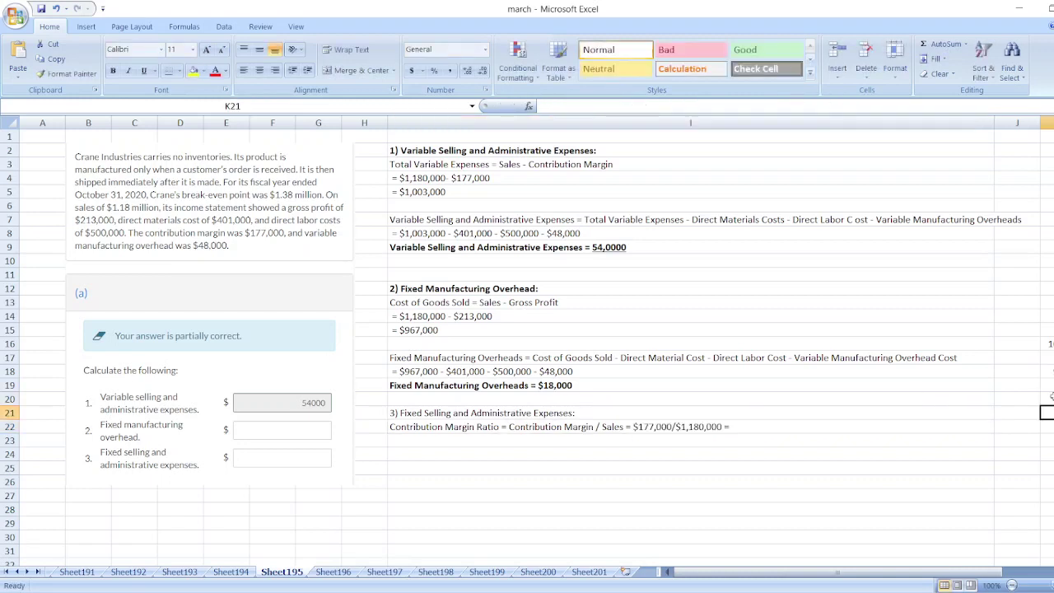
{"action": "key", "text": "Up"}
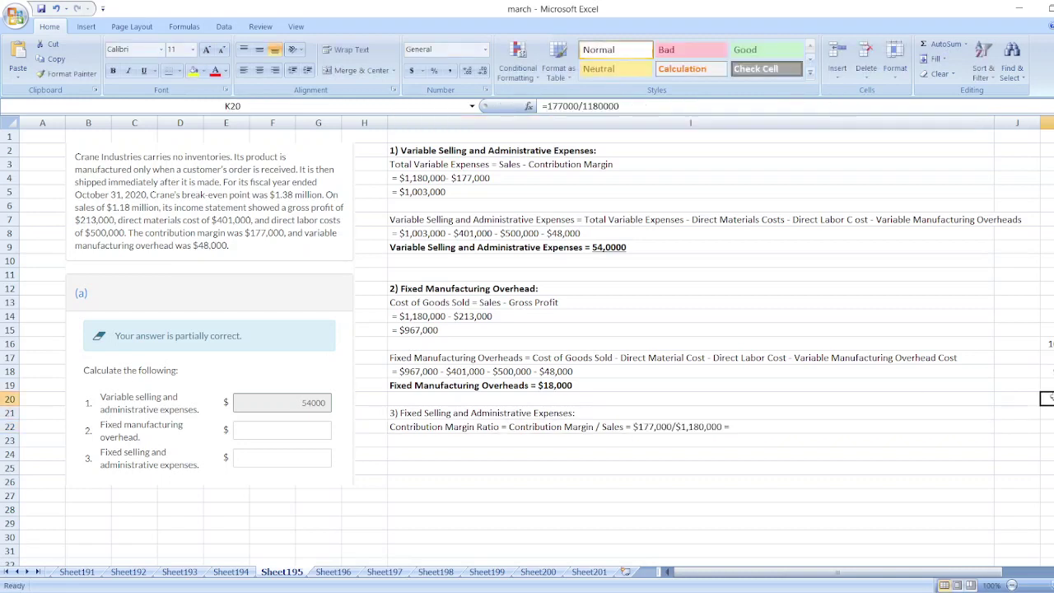
{"action": "double_click", "coordinate": [777, 422]}
{"action": "type", "text": "15%"}
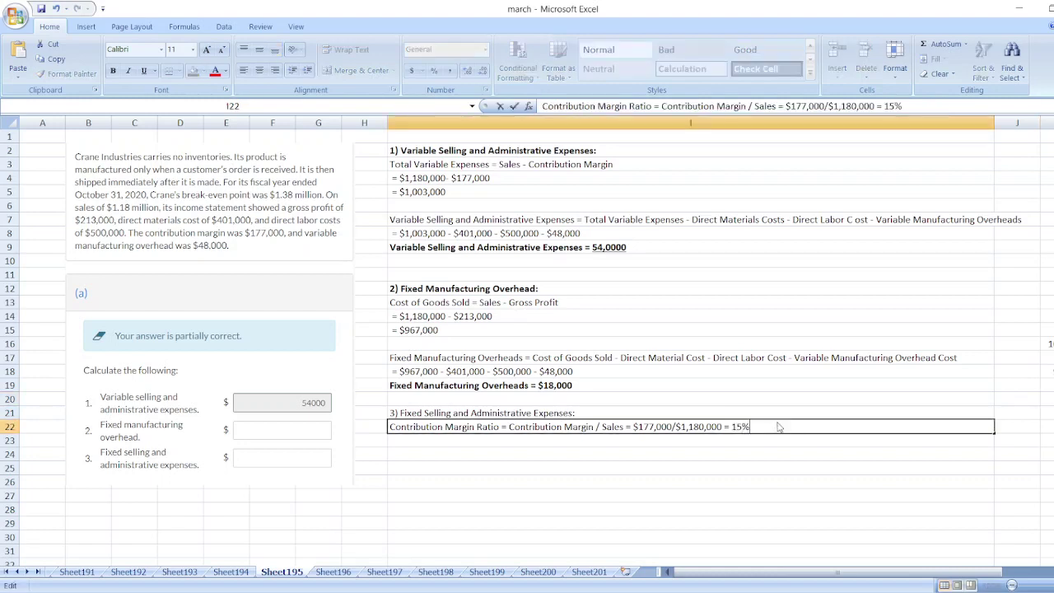
{"action": "key", "text": "Return"}
{"action": "key", "text": "Down"}
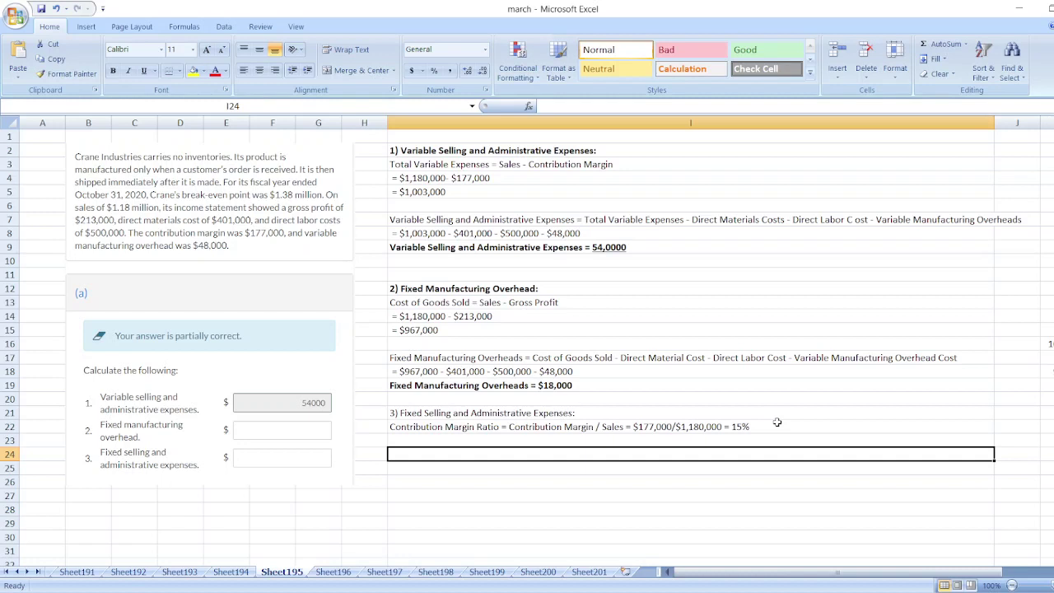
Step: Complete the Break-even Point formula in I24, then add '$1,380,000 = Total Fixed Cost/15%' and 'Total Fixed Cost = $1,380,000*15%'
{"action": "type", "text": "Break"}
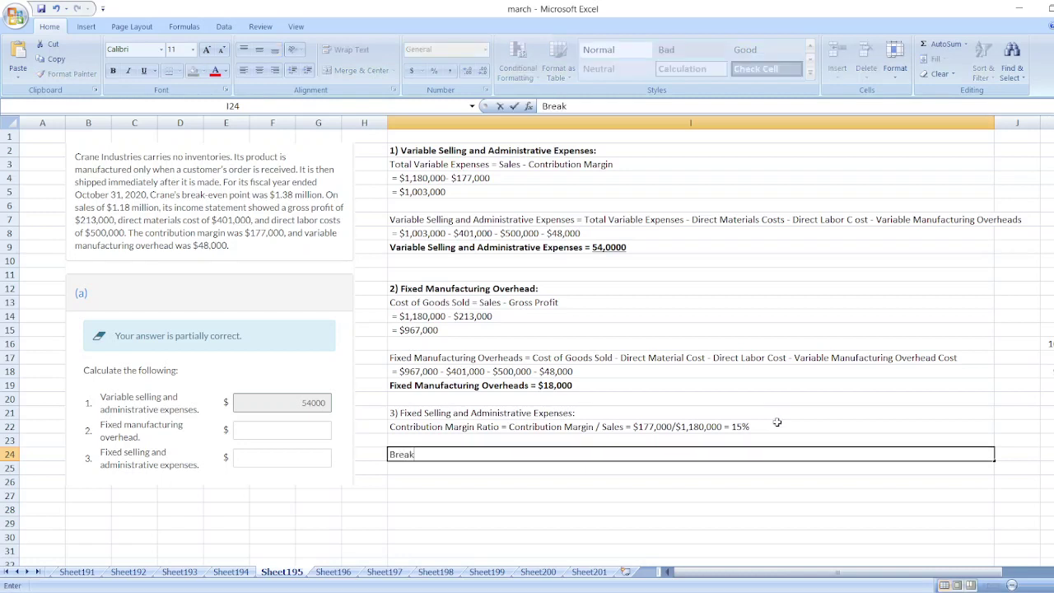
{"action": "type", "text": "-even Point = Tota"}
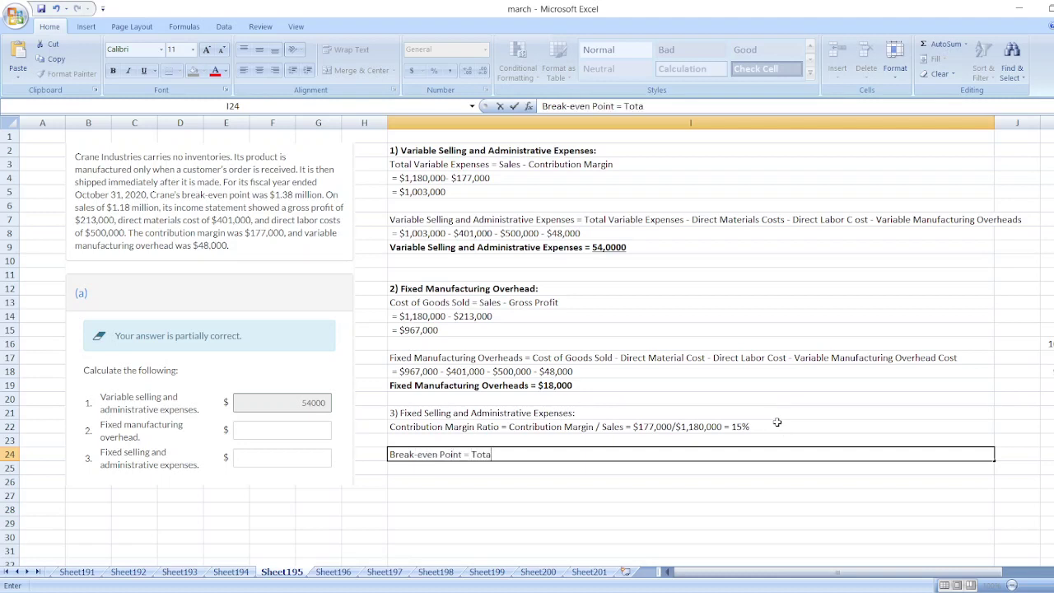
{"action": "type", "text": "l Fixed Cost/C"}
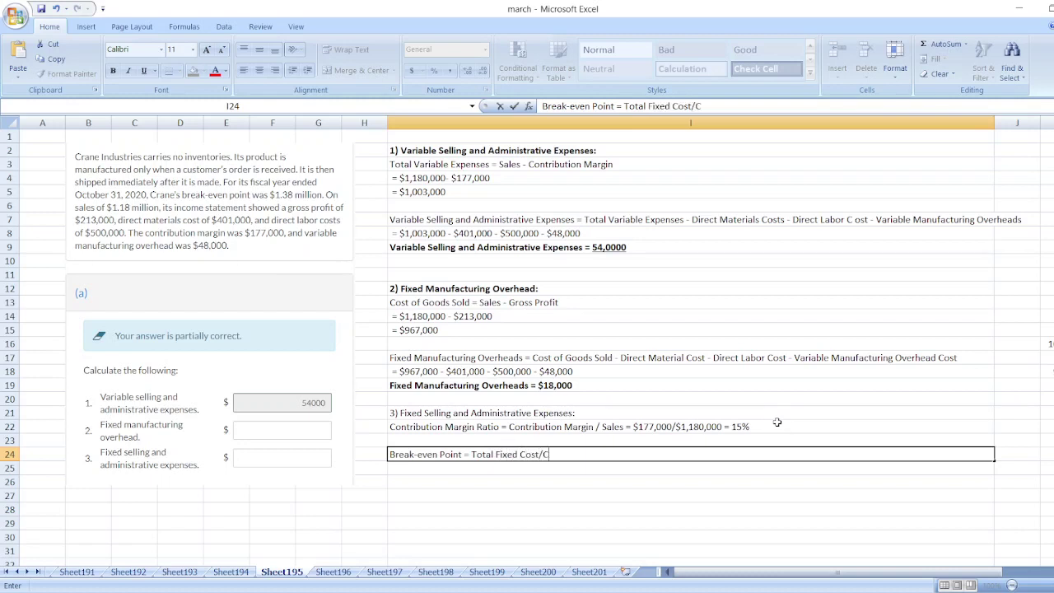
{"action": "type", "text": "ontribution Mar"}
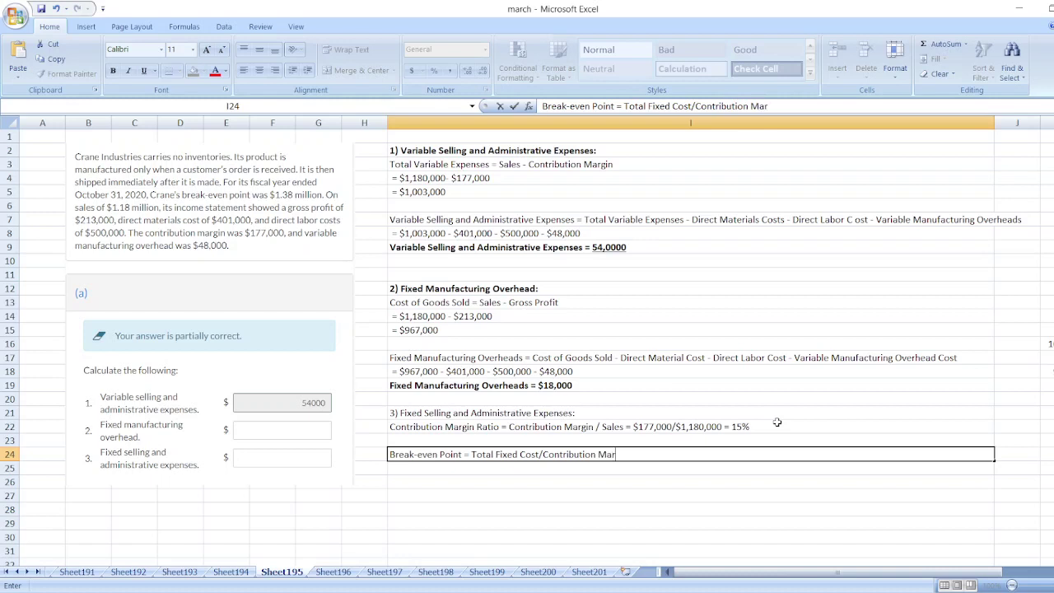
{"action": "type", "text": "gin Ratio"}
{"action": "key", "text": "Return"}
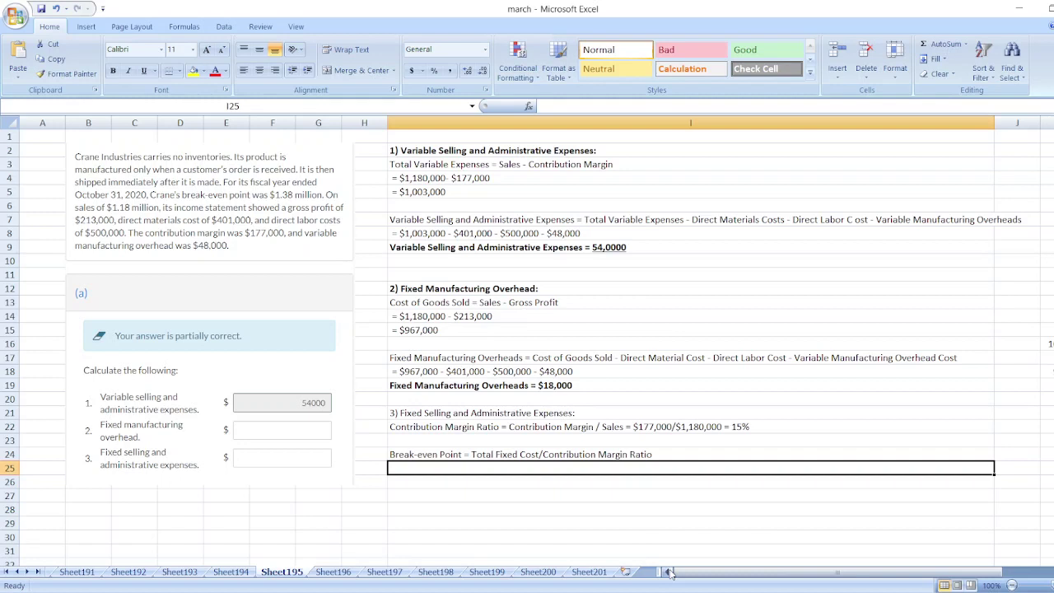
{"action": "type", "text": "$1,3"}
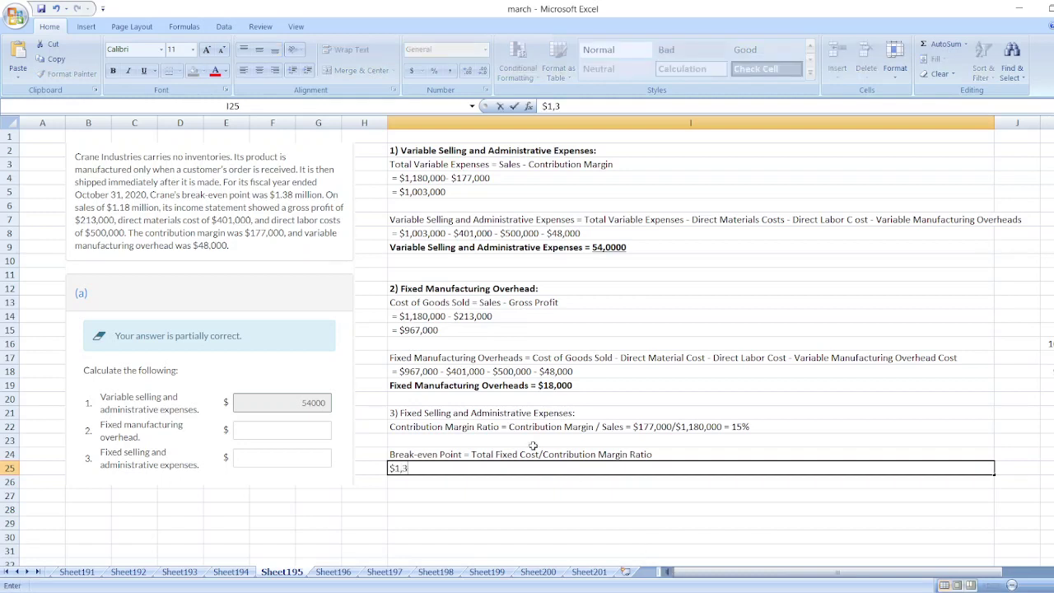
{"action": "type", "text": "80,000 ="}
{"action": "type", "text": "Tota"}
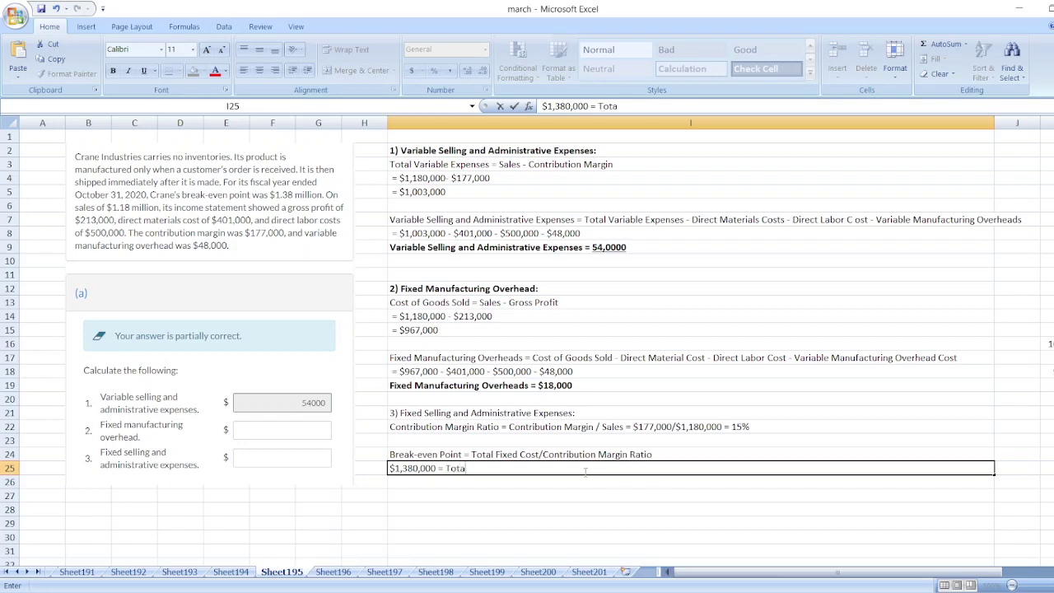
{"action": "type", "text": "l Fixed Cost/15%"}
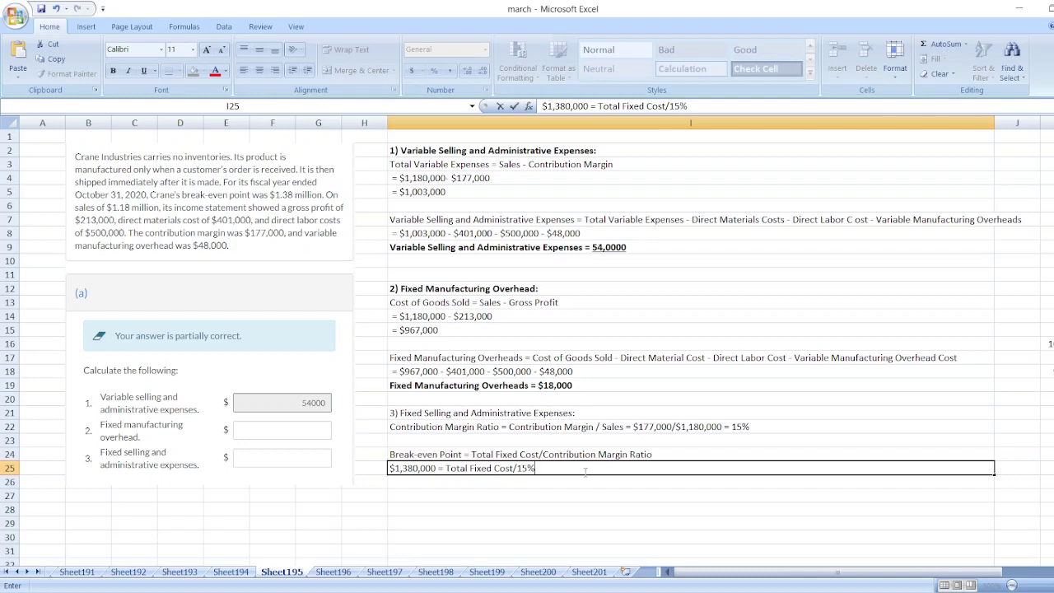
{"action": "key", "text": "Return"}
{"action": "type", "text": "T"}
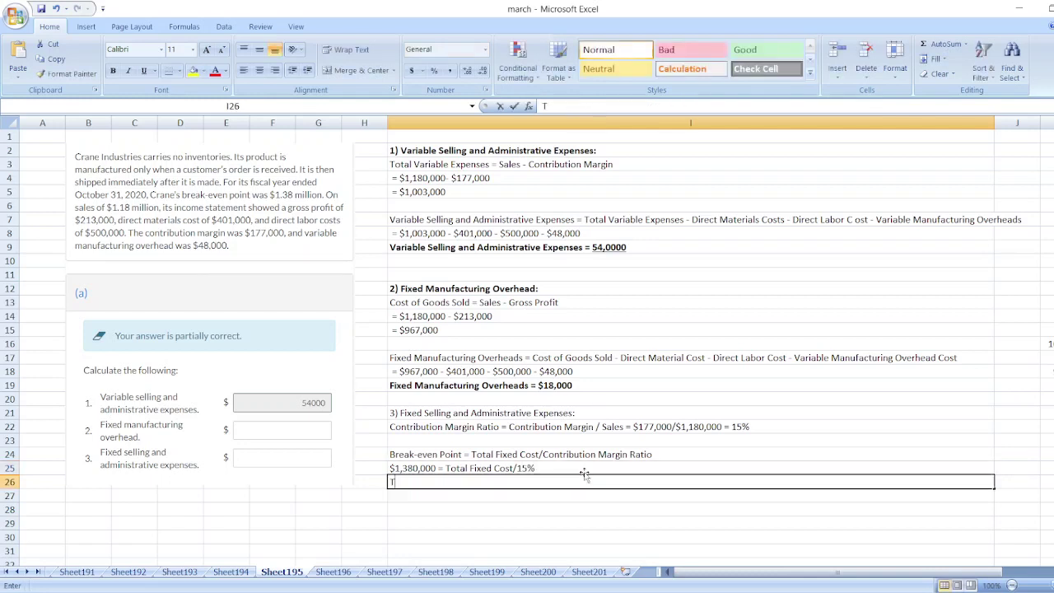
{"action": "type", "text": "otal Fixed Cost"}
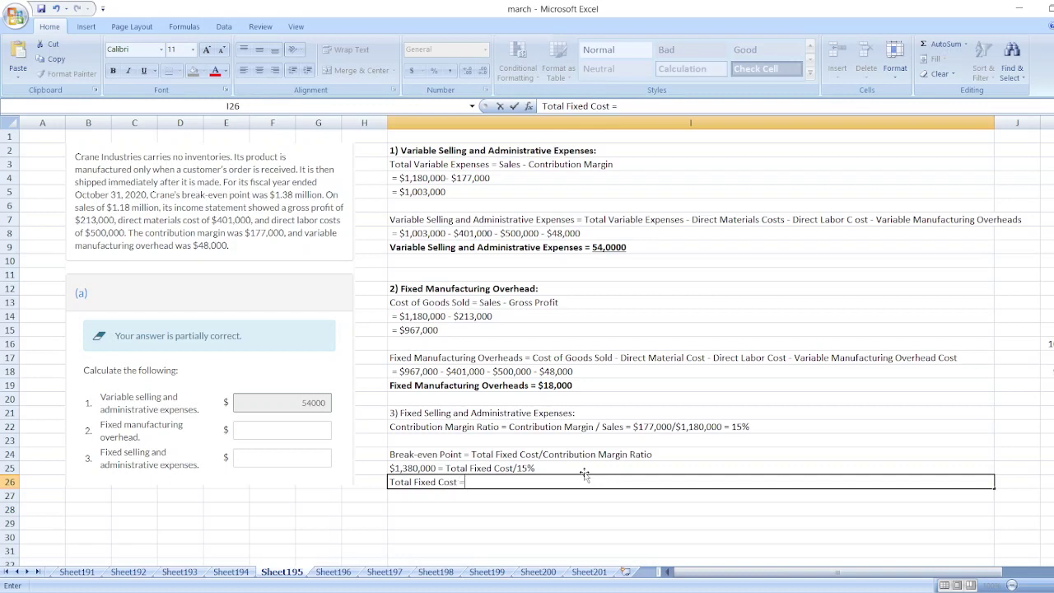
{"action": "type", "text": " = $1,380,000"}
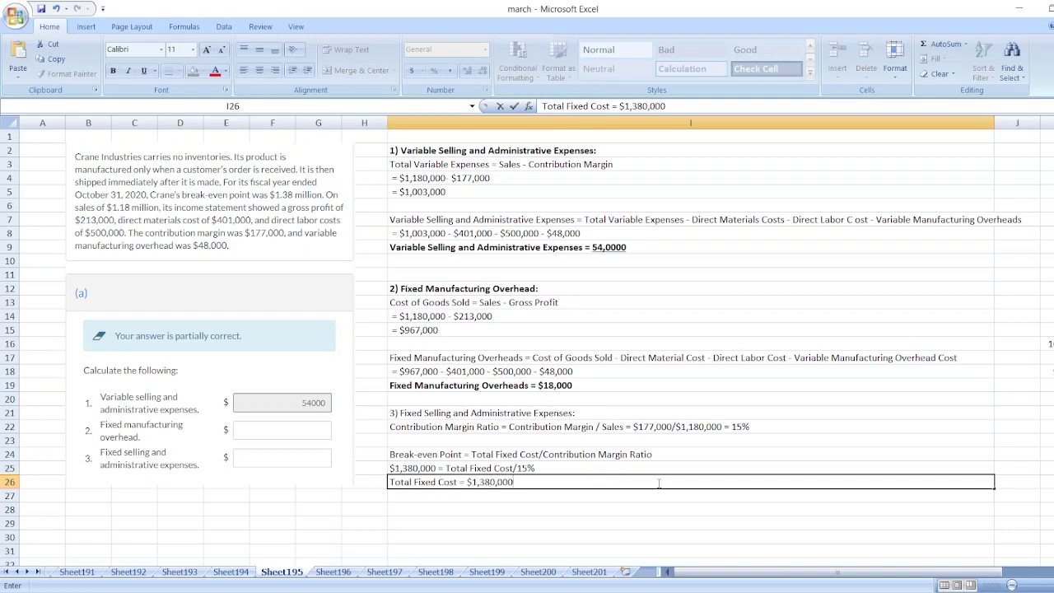
{"action": "type", "text": "*15%"}
{"action": "key", "text": "Return"}
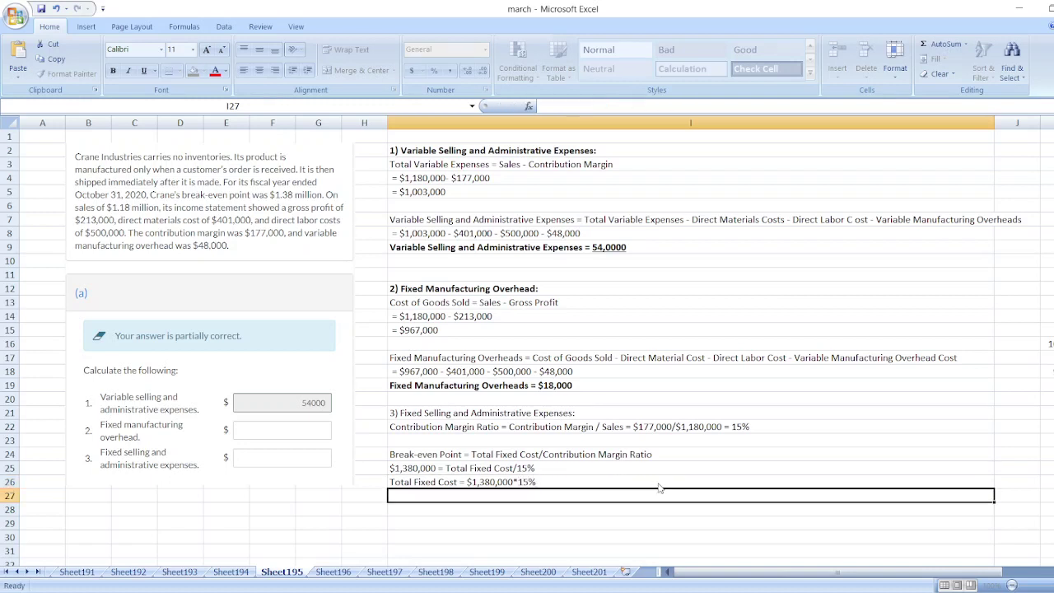
Step: Check the arithmetic in J22 with =1380000*15%, giving 207000
{"action": "left_click", "coordinate": [1035, 425]}
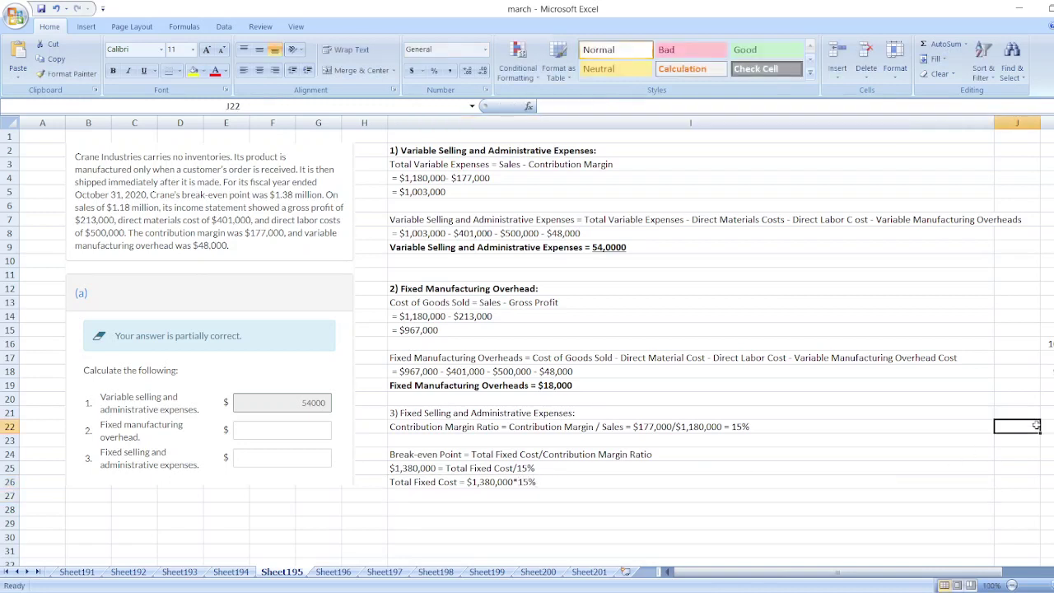
{"action": "type", "text": "=1380"}
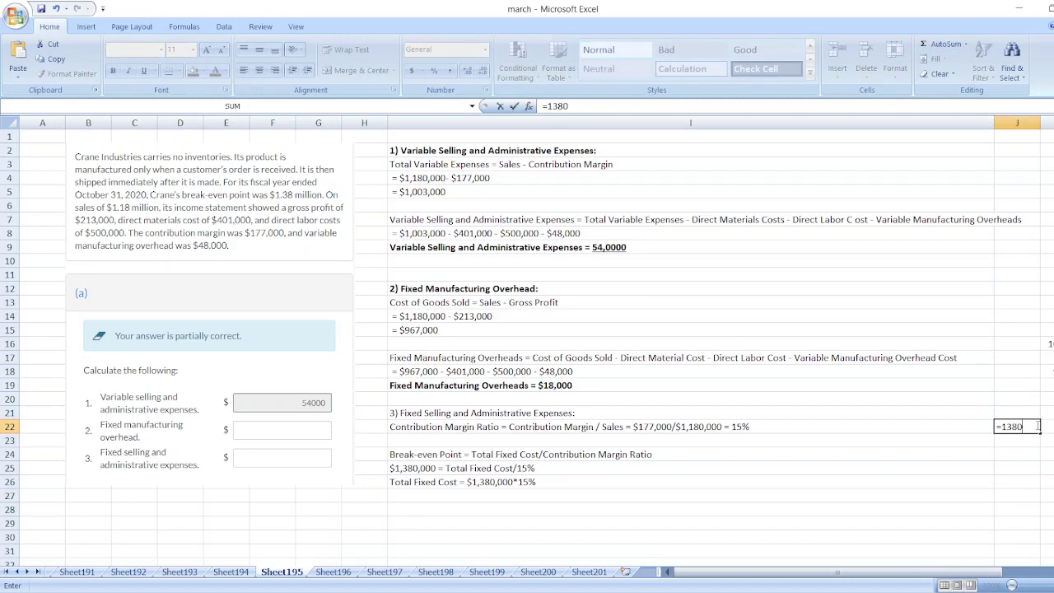
{"action": "type", "text": "000*15%"}
{"action": "key", "text": "Return"}
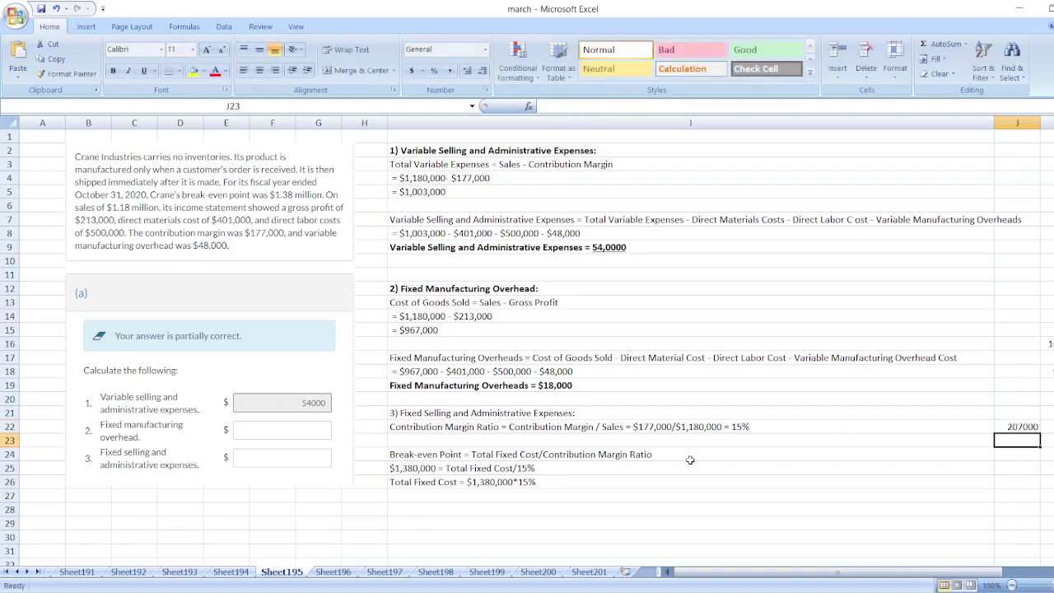
Step: Append '= $207,000' to the total fixed cost line and start the Fixed Selling and Administrative Expenses line
{"action": "double_click", "coordinate": [588, 483]}
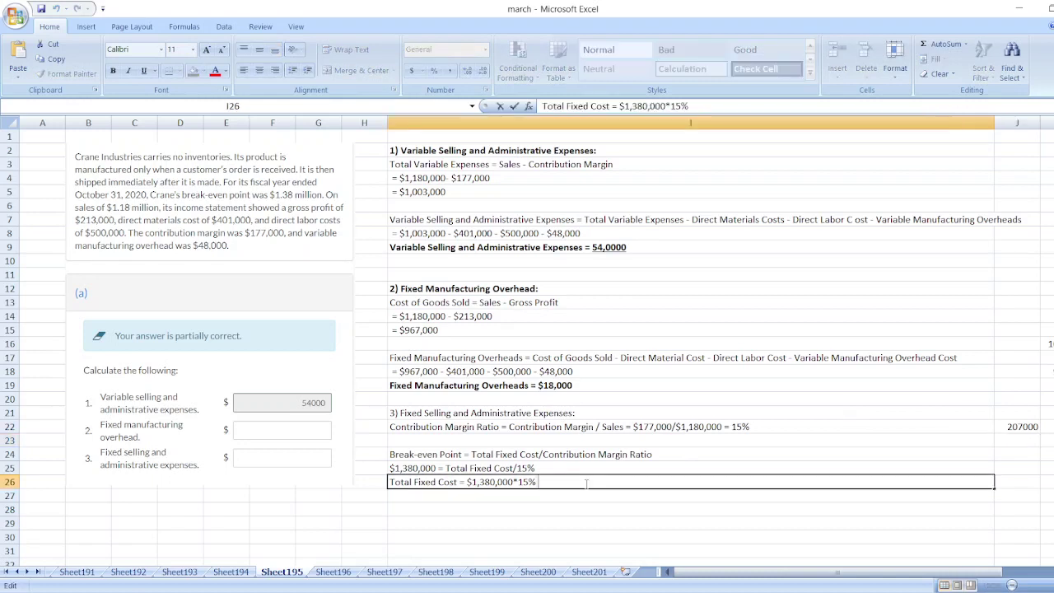
{"action": "type", "text": "= $207,000"}
{"action": "key", "text": "Return"}
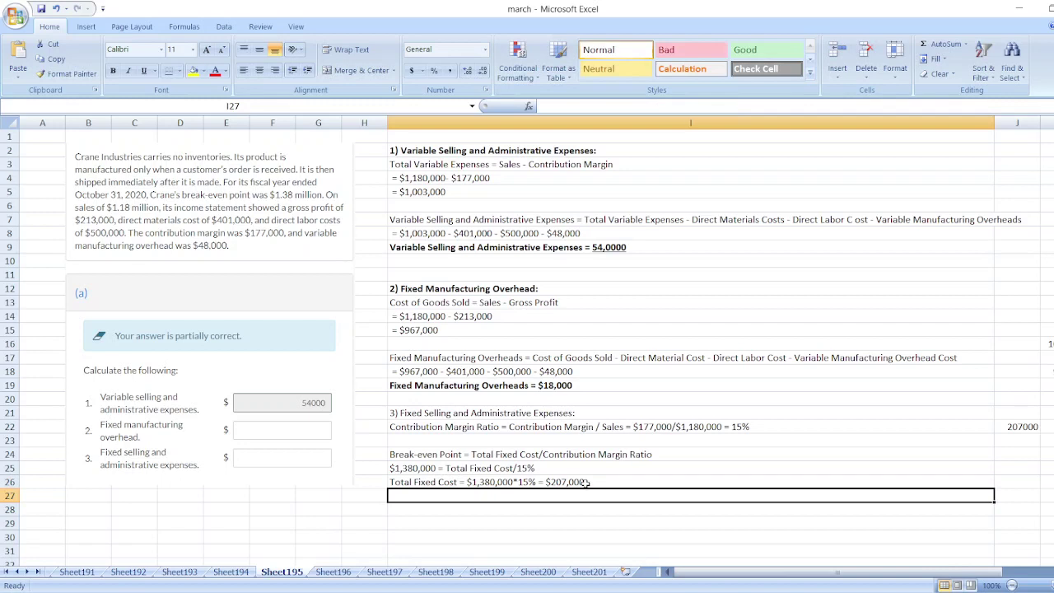
{"action": "key", "text": "Return"}
{"action": "type", "text": "Fixed"}
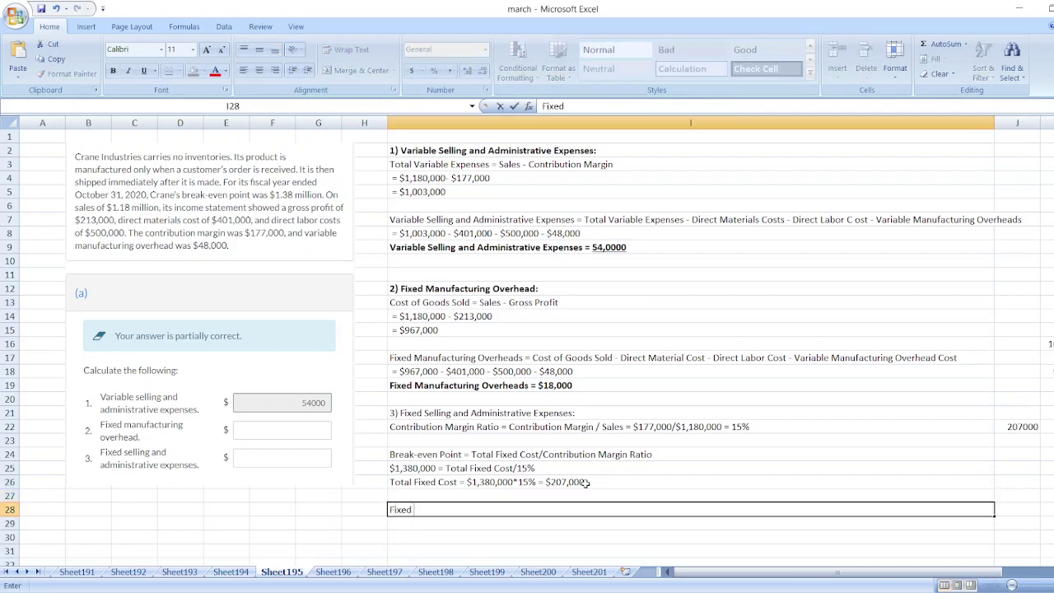
{"action": "type", "text": " Selling and Administrative"}
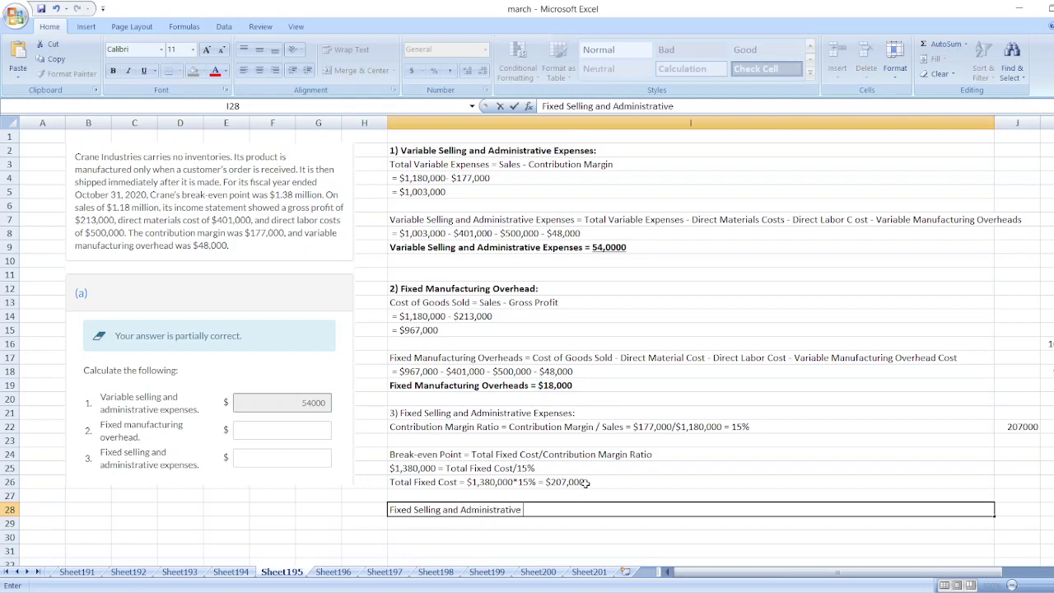
{"action": "type", "text": " Expenses = $20"}
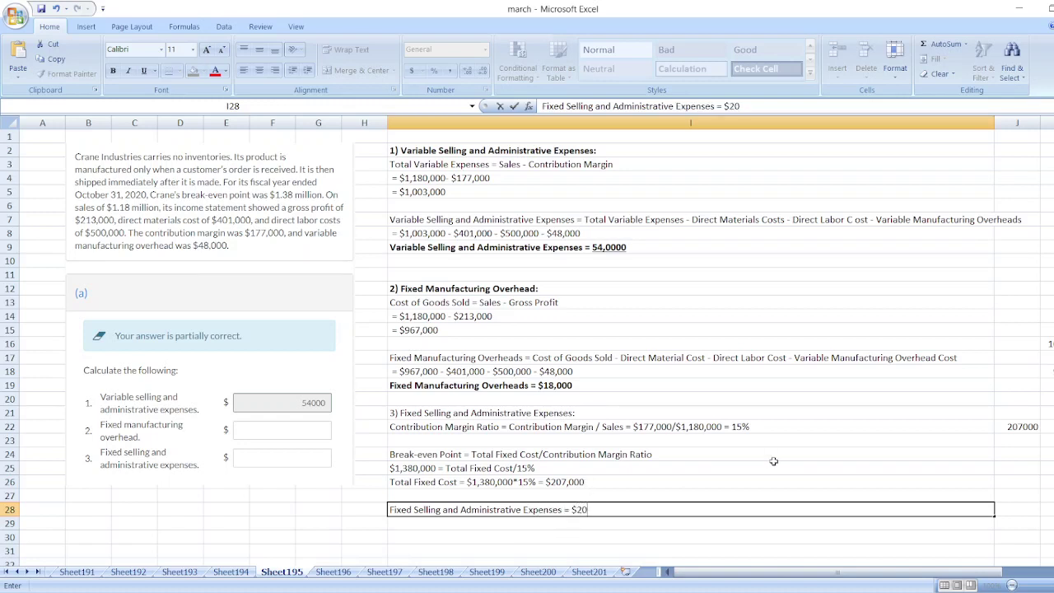
{"action": "type", "text": "7,000 - $18,000 ="}
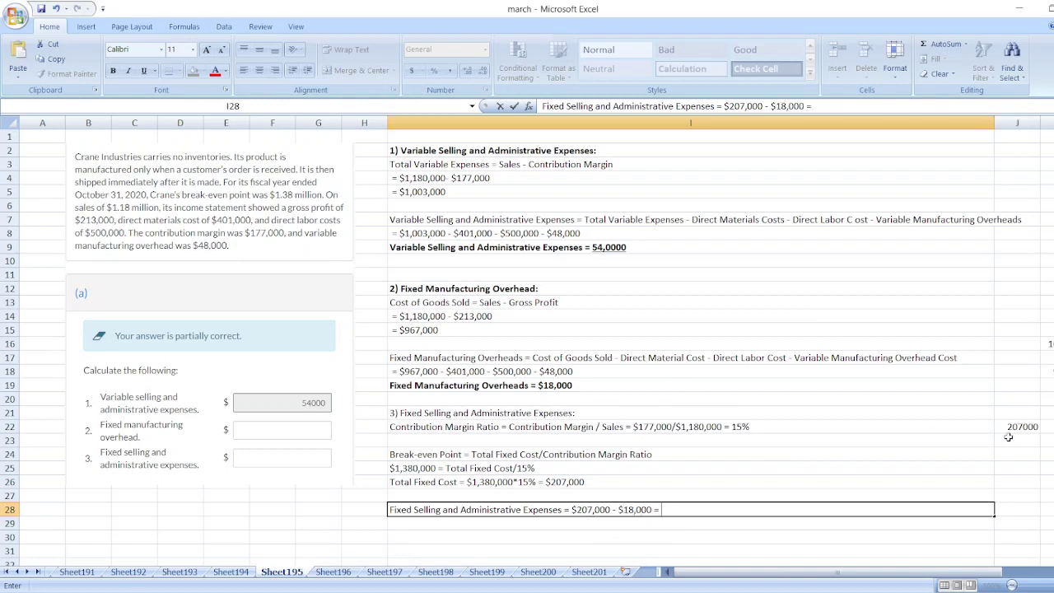
Step: Compute 207000 minus 18000 in the cell below, giving 189000
{"action": "left_click", "coordinate": [1026, 443]}
{"action": "type", "text": "="}
{"action": "key", "text": "Up"}
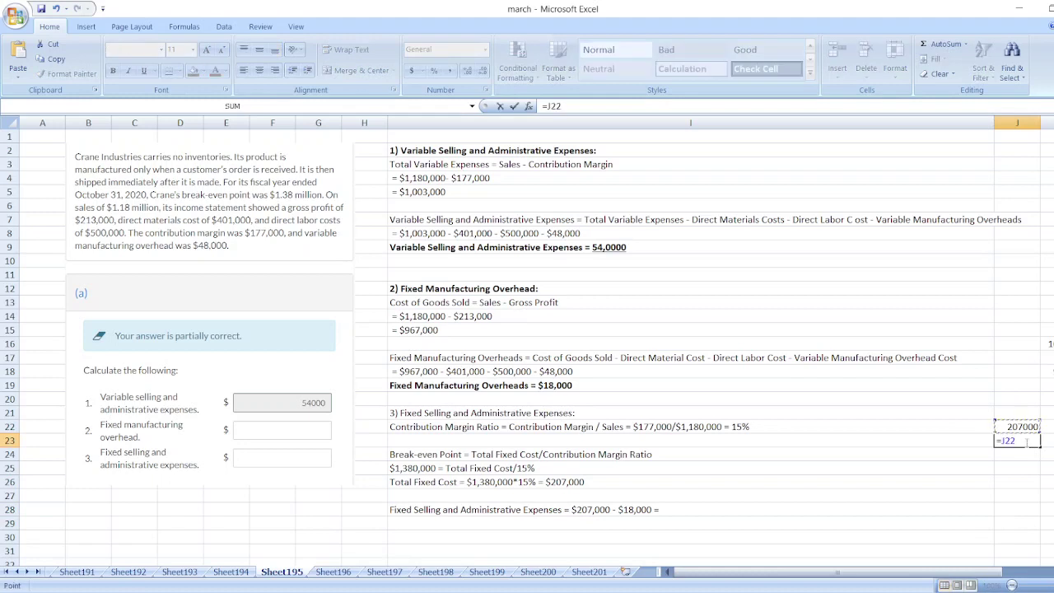
{"action": "type", "text": "-18000"}
{"action": "key", "text": "Return"}
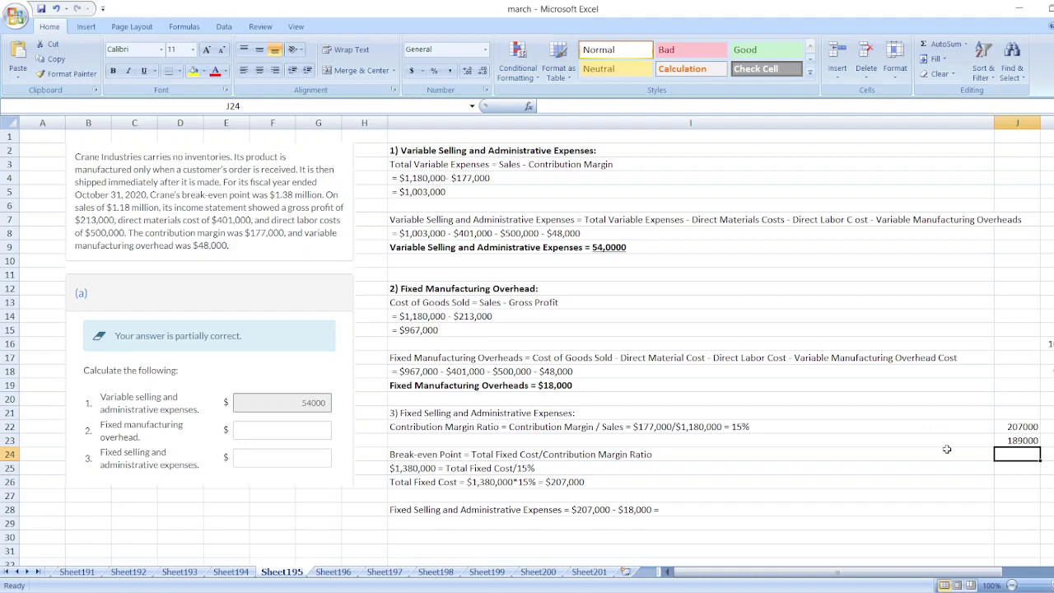
Step: End the Fixed Selling and Administrative line with $189,000 and bold it and the part 3 heading
{"action": "double_click", "coordinate": [784, 509]}
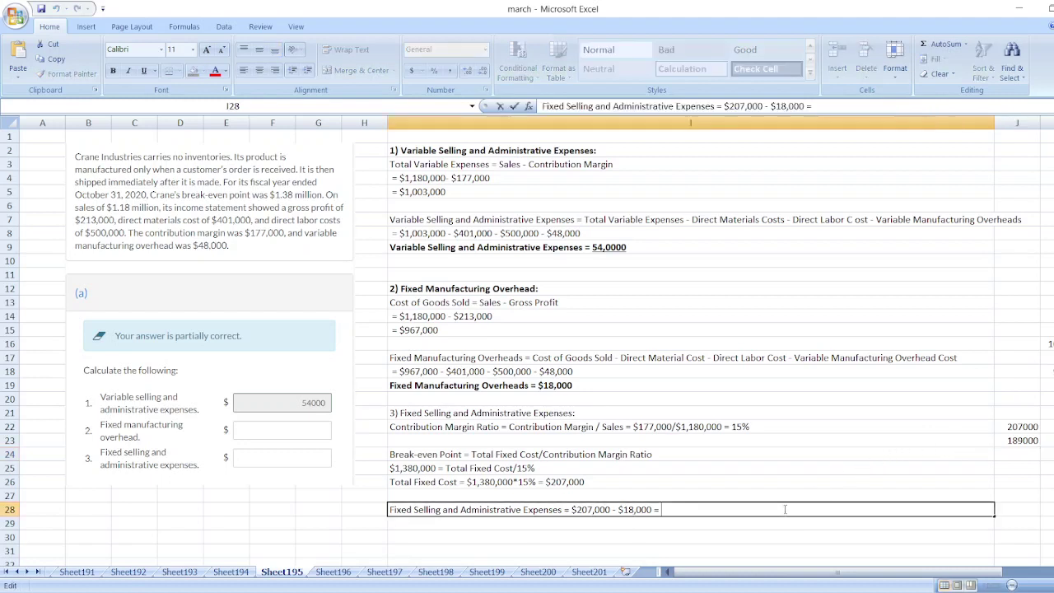
{"action": "type", "text": "$189,0000"}
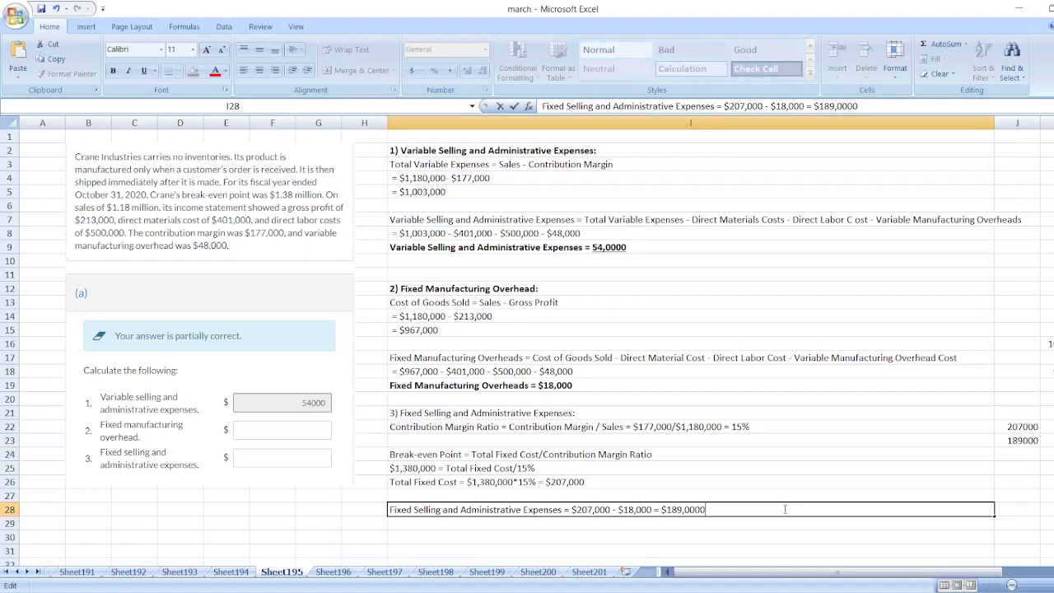
{"action": "key", "text": "BackSpace"}
{"action": "key", "text": "ctrl+Return"}
{"action": "key", "text": "ctrl+b"}
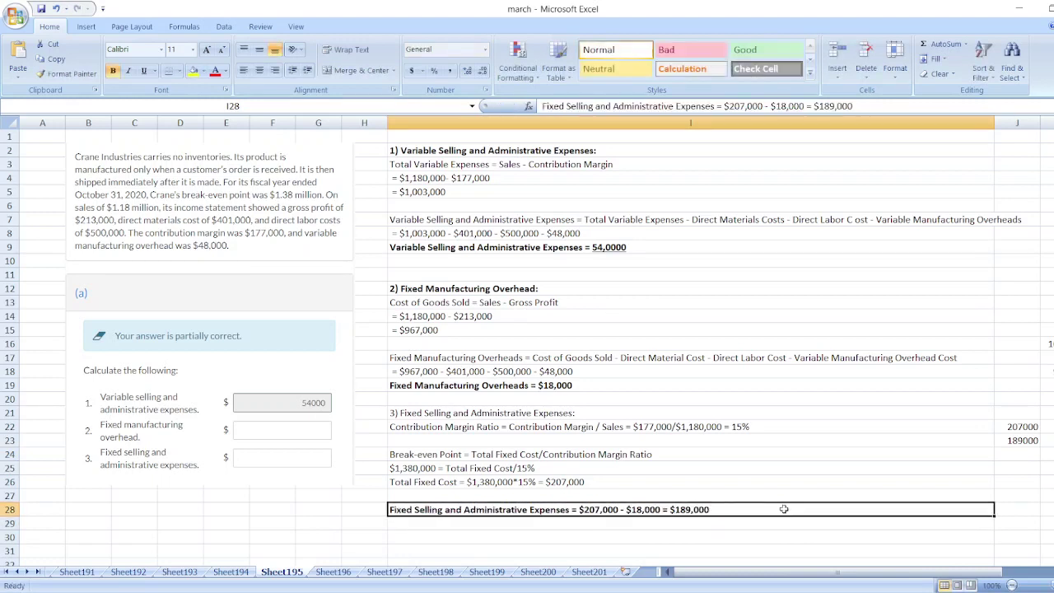
{"action": "left_click", "coordinate": [658, 411]}
{"action": "key", "text": "ctrl+b"}
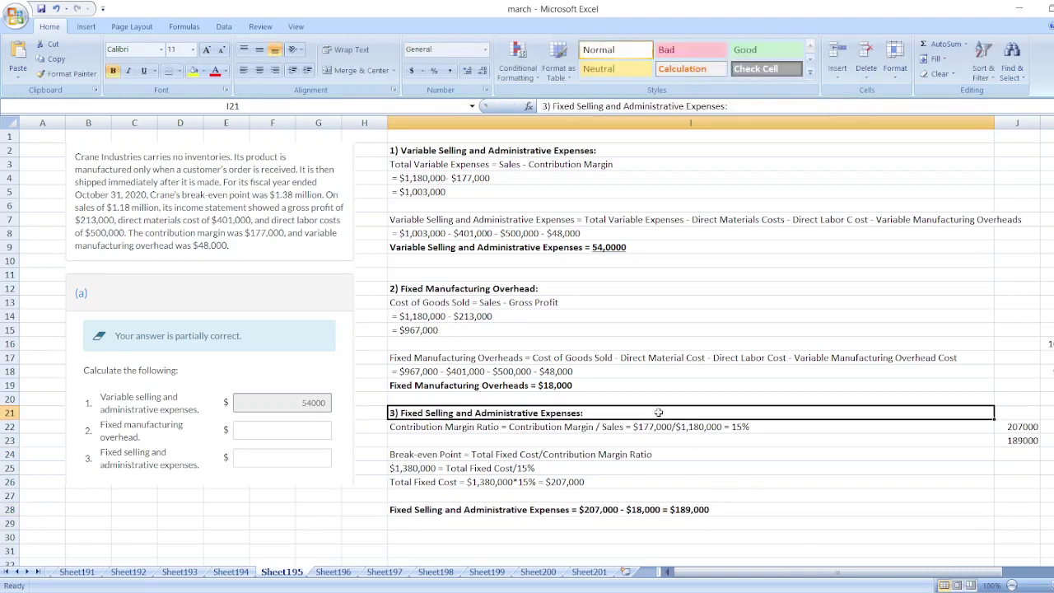
{"action": "left_click", "coordinate": [740, 449]}
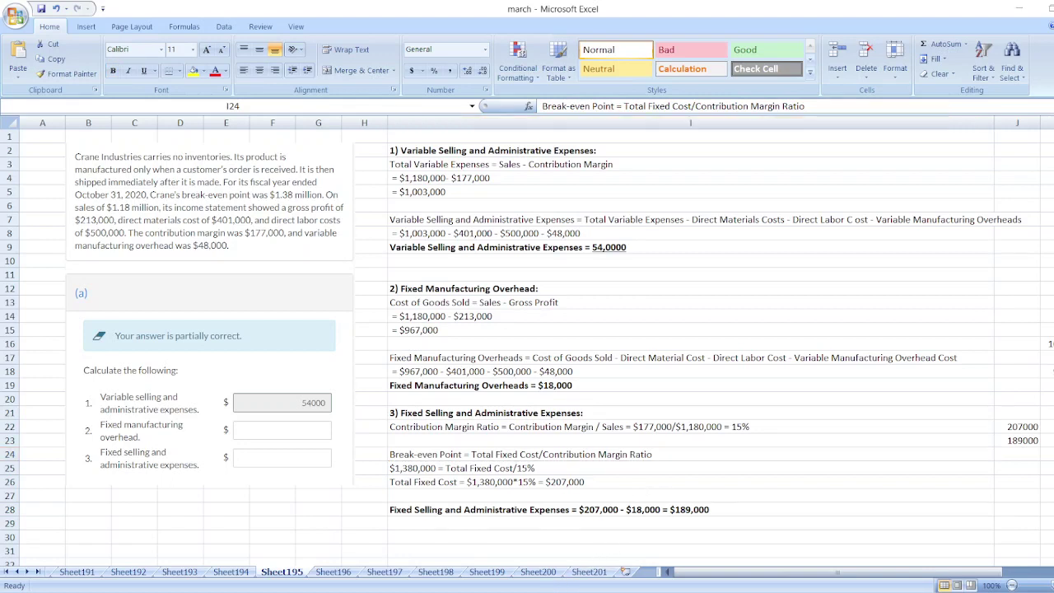